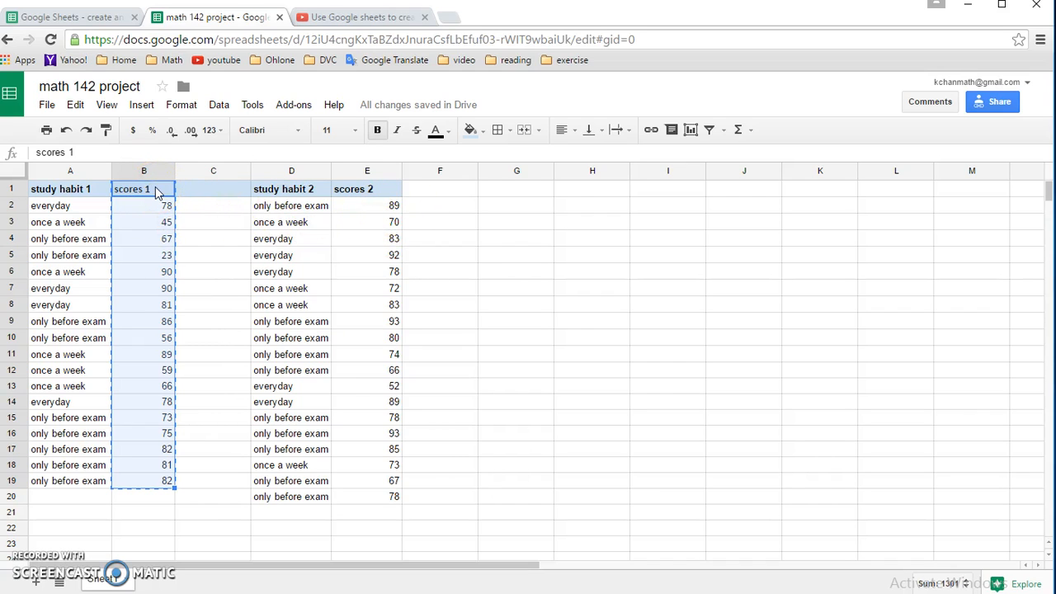
Copy the scores 1 data in B1:B19 to cell A1 of a new sheet and narrow column A
drag(160, 192, 134, 481)
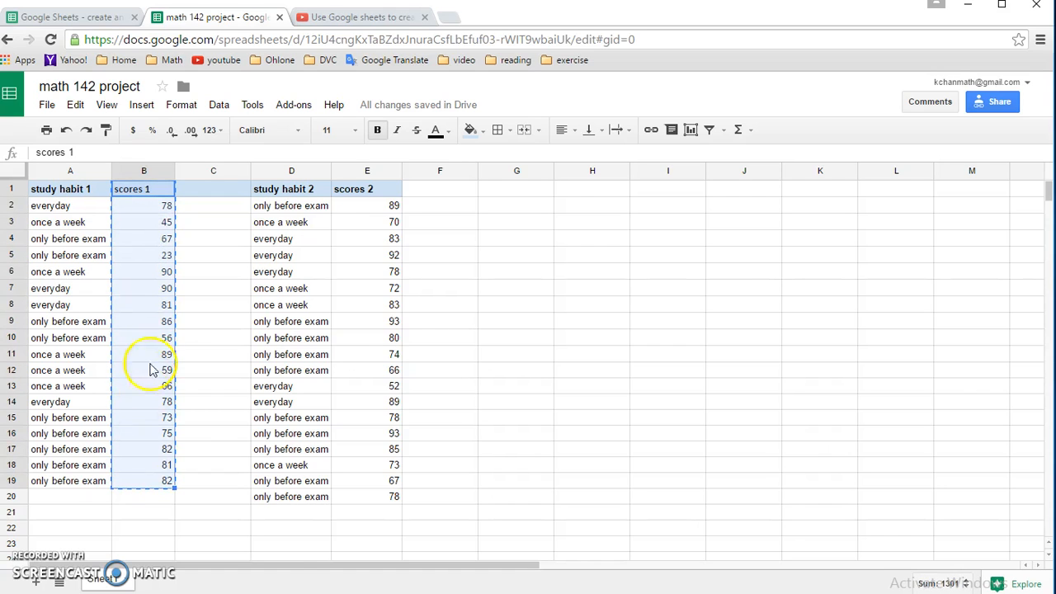
right_click(154, 333)
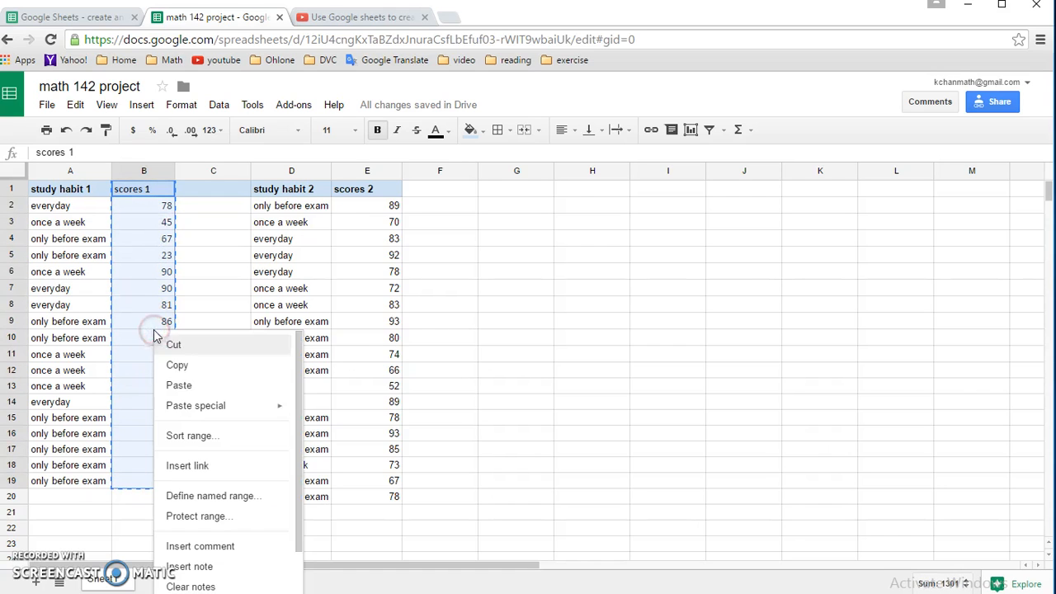
click(178, 367)
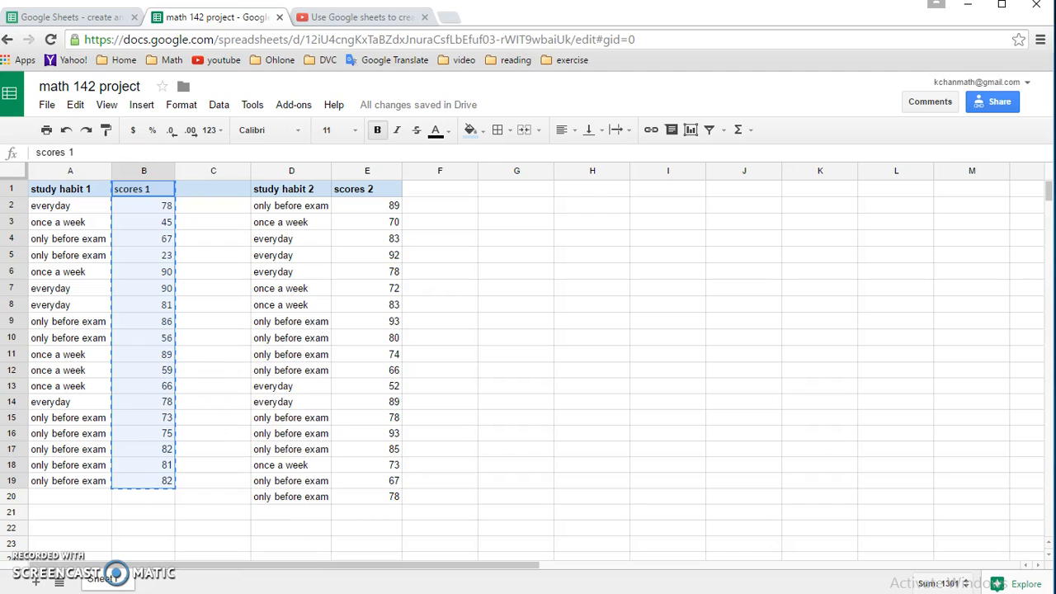
click(37, 580)
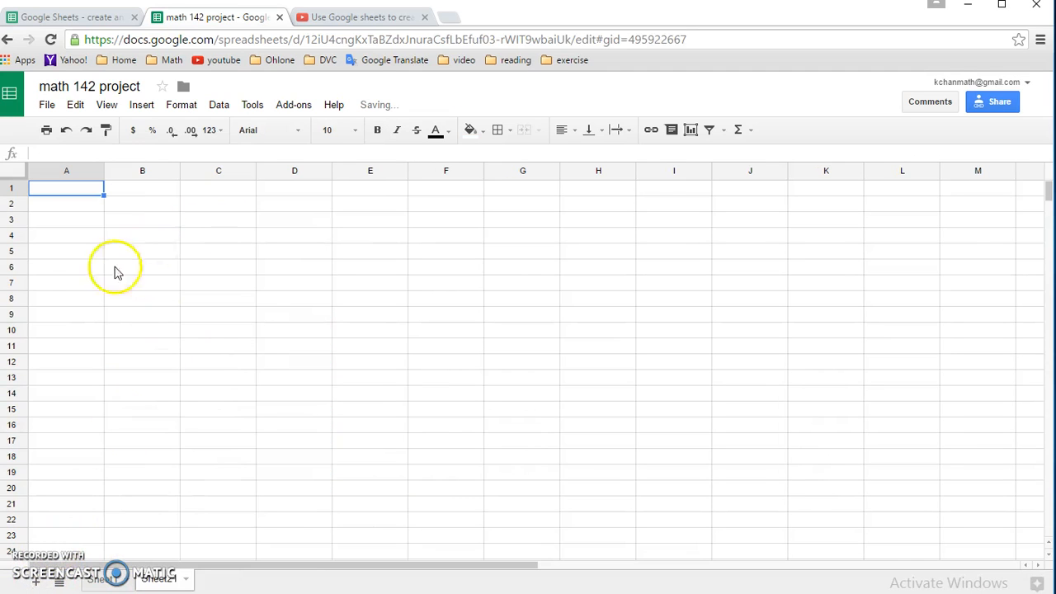
right_click(83, 186)
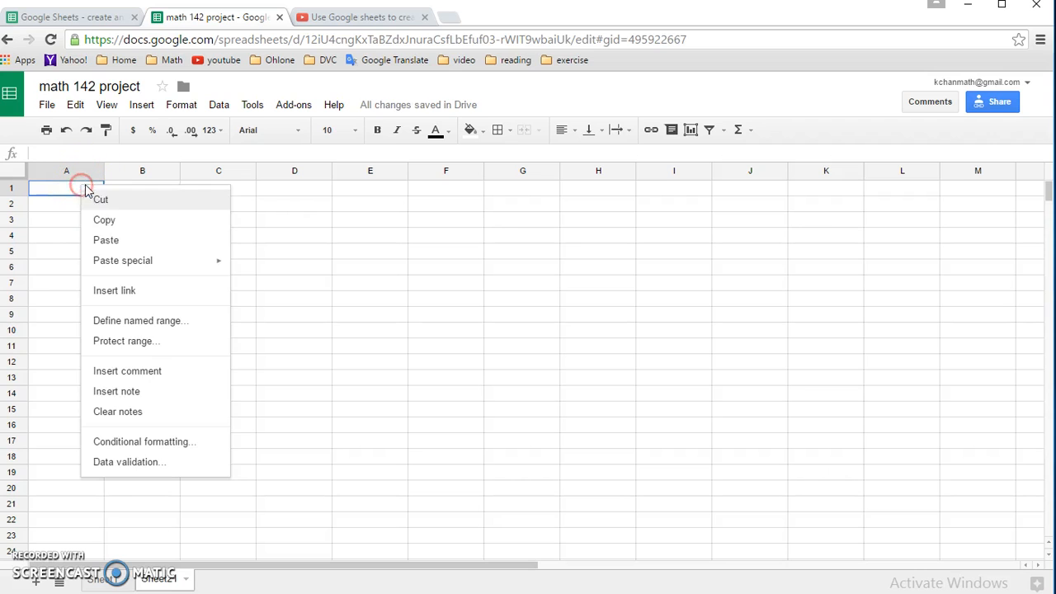
click(107, 240)
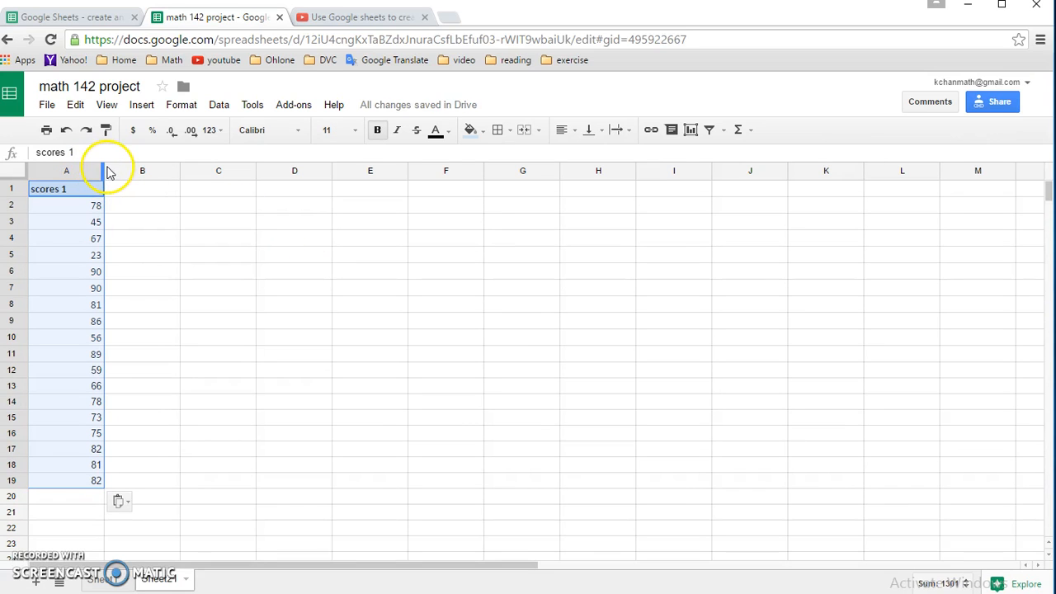
drag(102, 167, 91, 167)
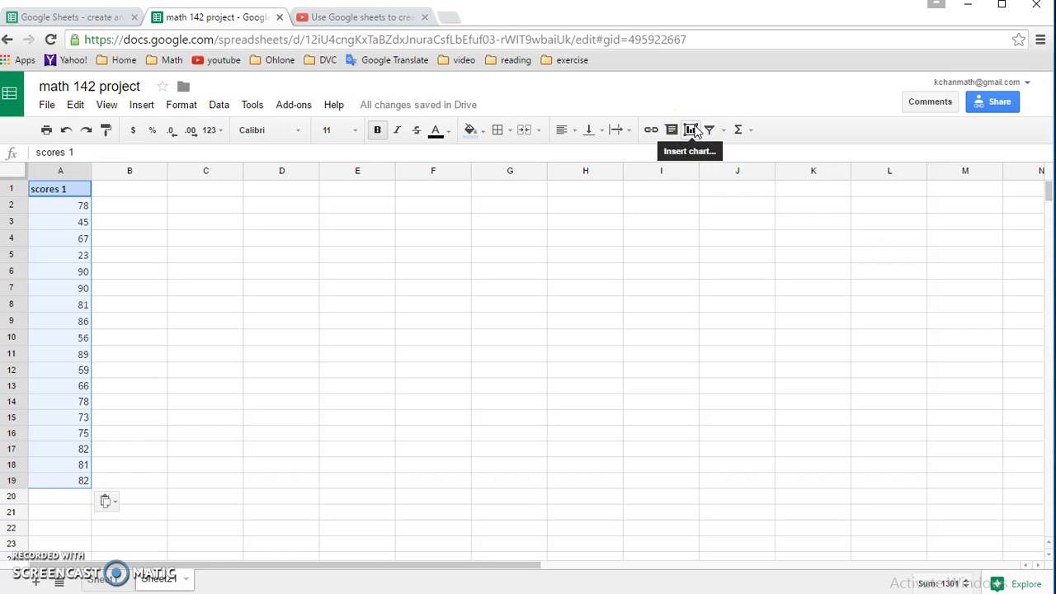
Start a chart from the pasted scores in A1:A19 and choose the recommended histogram
click(142, 105)
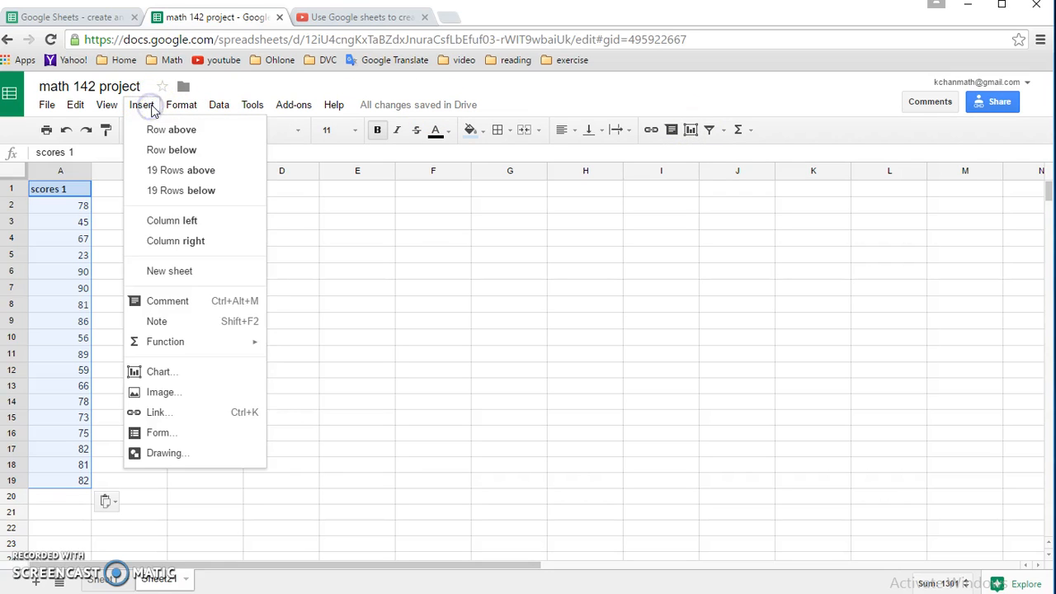
click(692, 130)
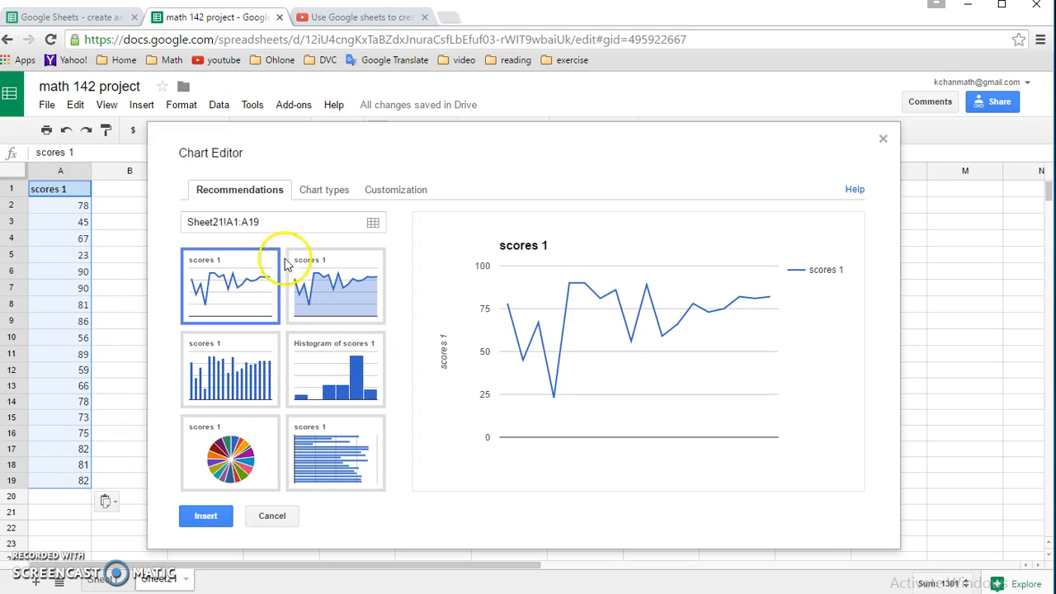
click(326, 354)
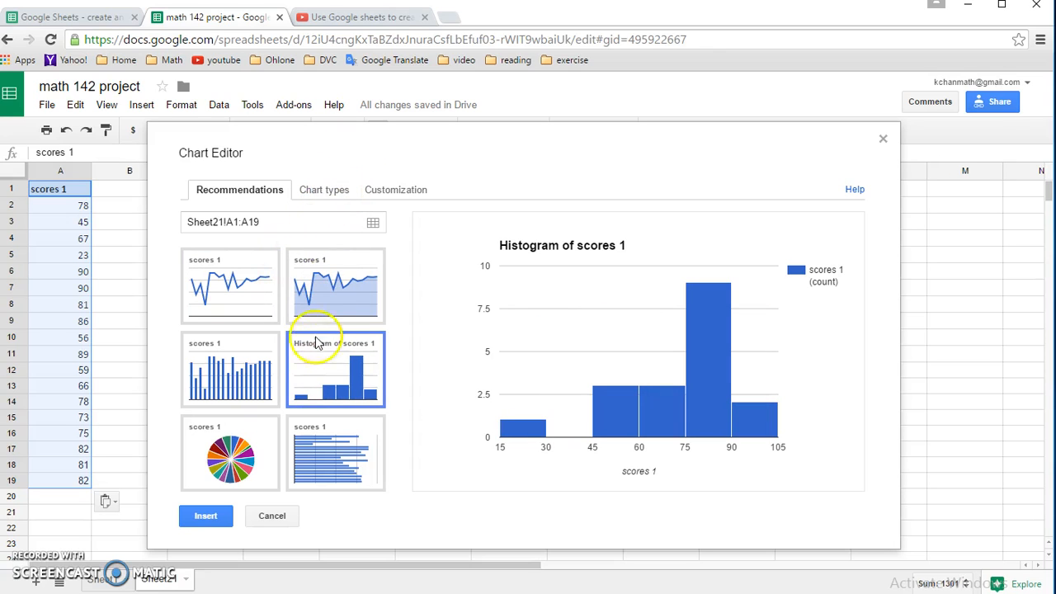
Look through the full list of chart types, then return to the recommended histogram and its data range
click(319, 195)
drag(406, 327, 401, 462)
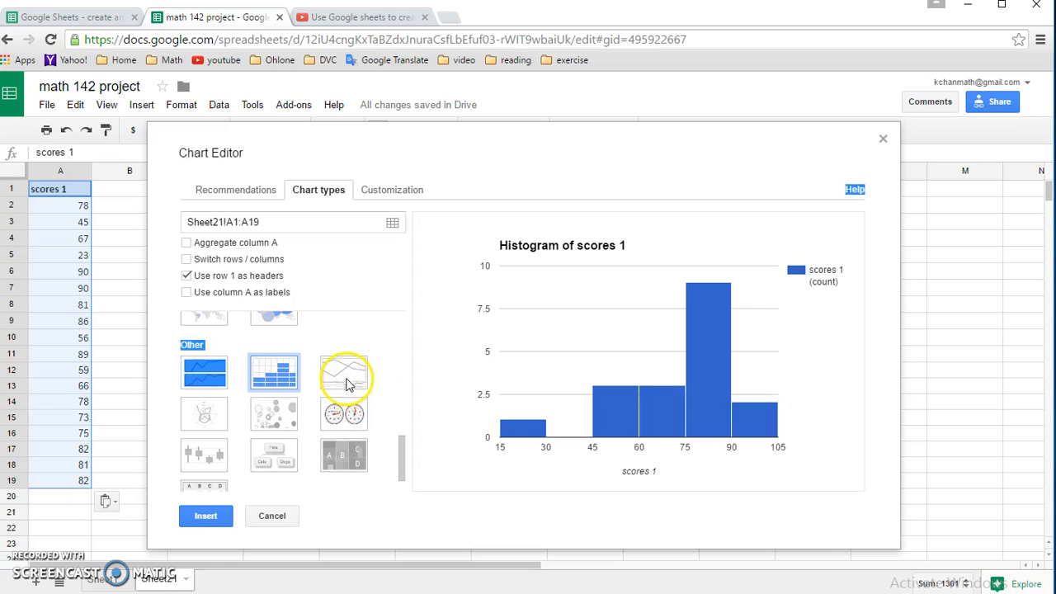
click(402, 446)
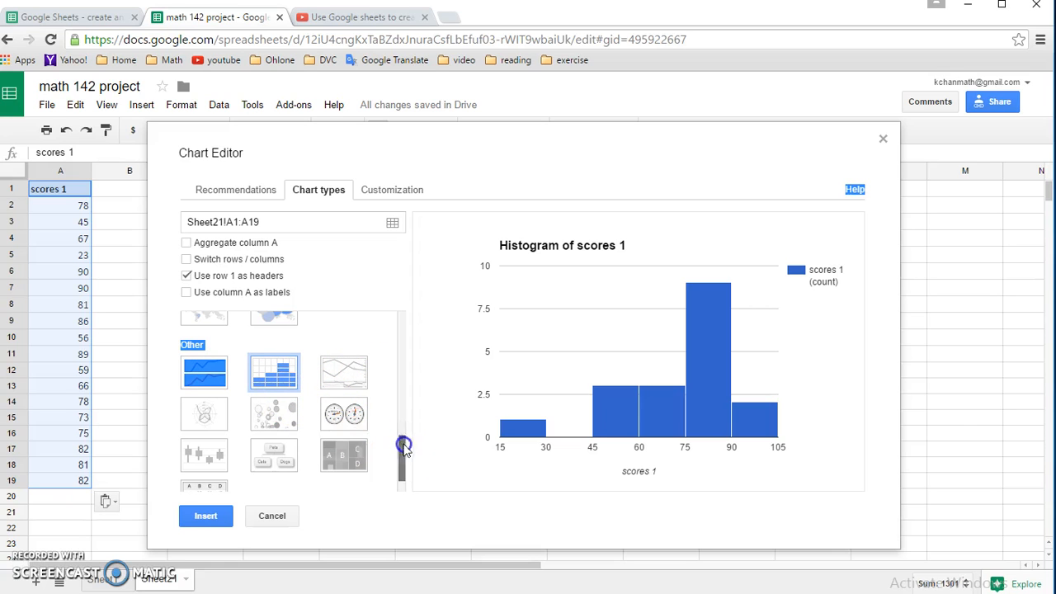
drag(403, 445, 410, 330)
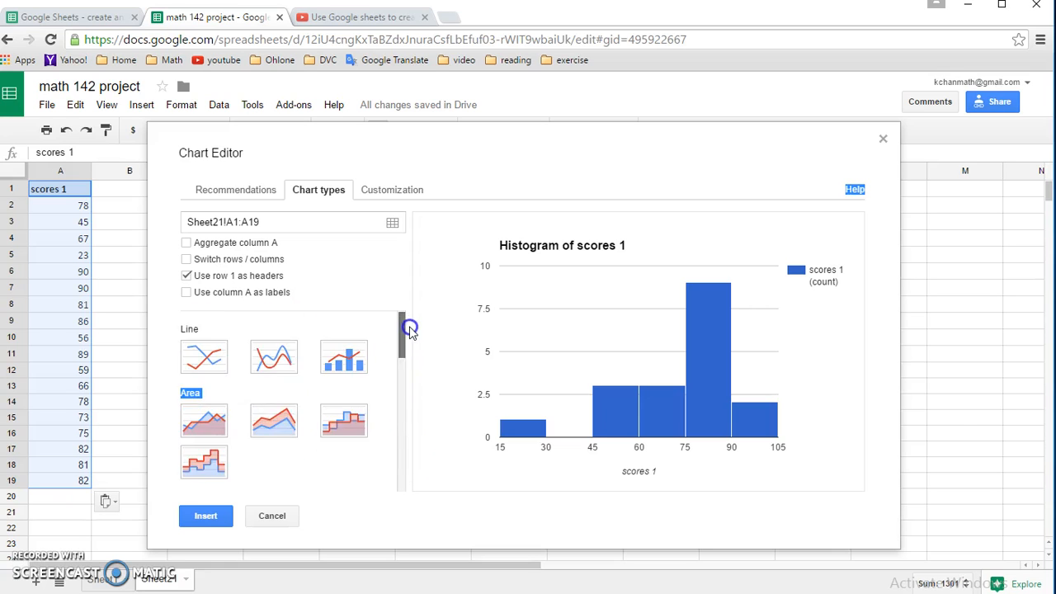
click(223, 188)
click(319, 347)
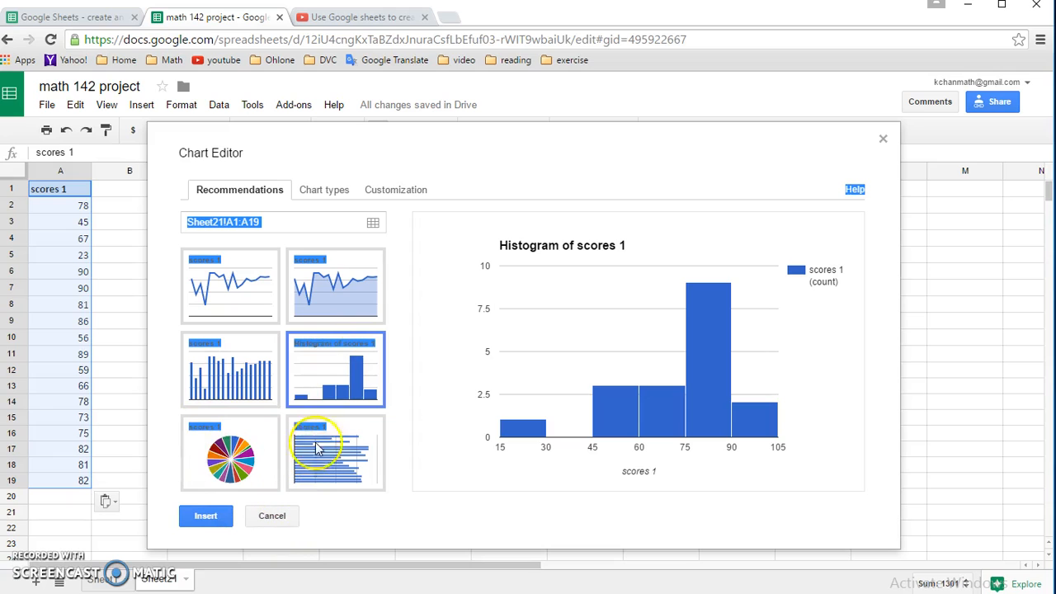
click(304, 216)
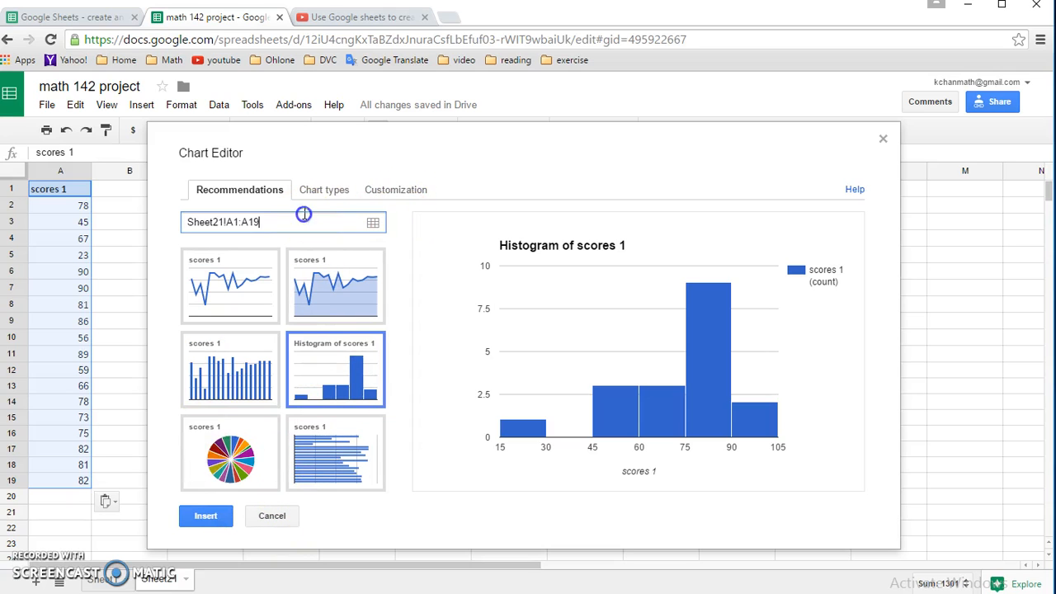
Change the chart title to "Histogram of scores from class 1"
click(417, 190)
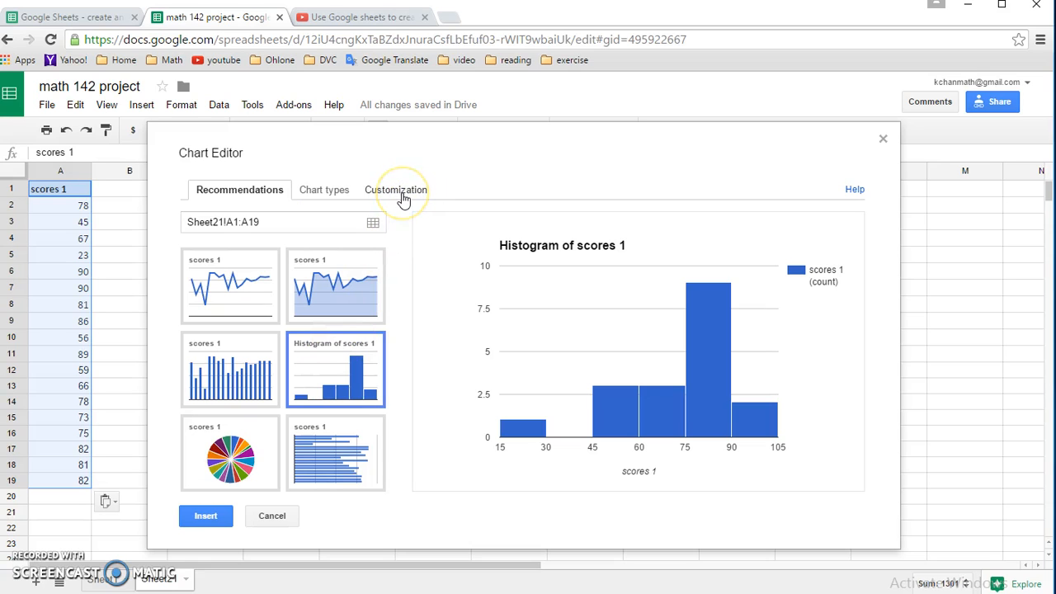
click(405, 193)
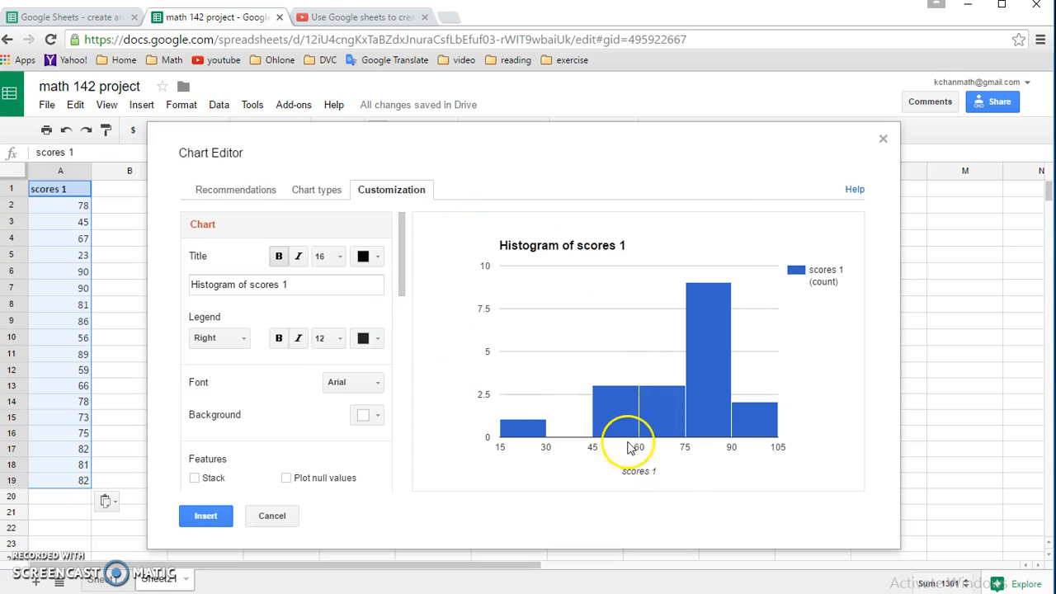
mouse_move(537, 446)
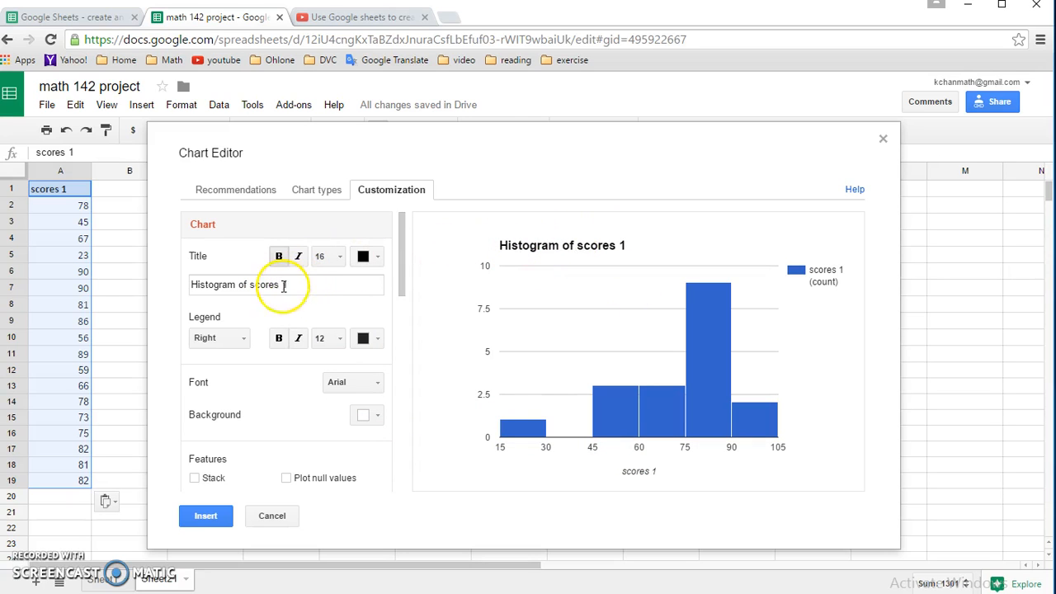
drag(283, 289, 302, 284)
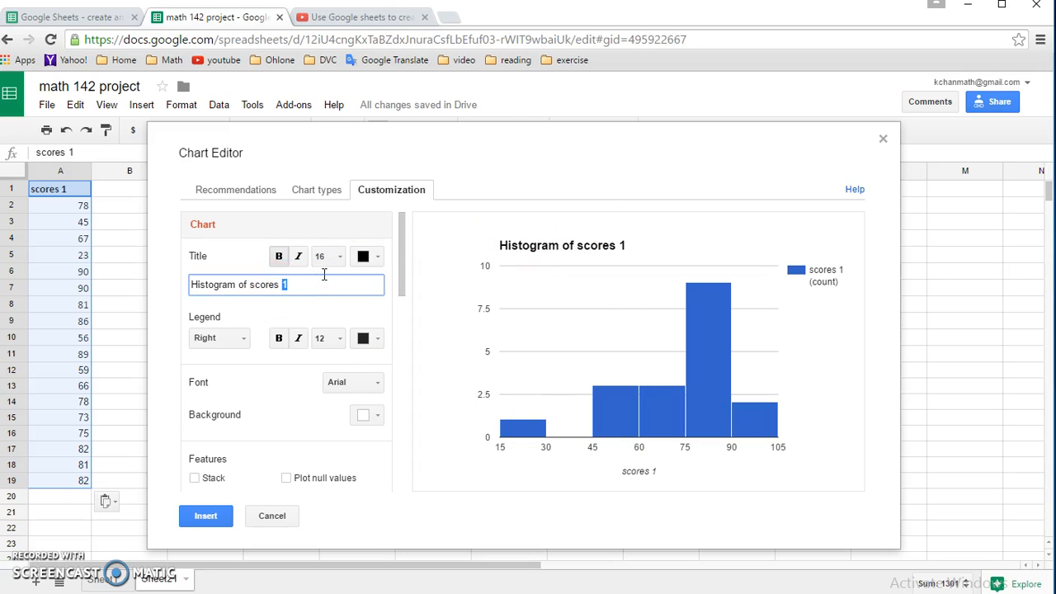
text(from class)
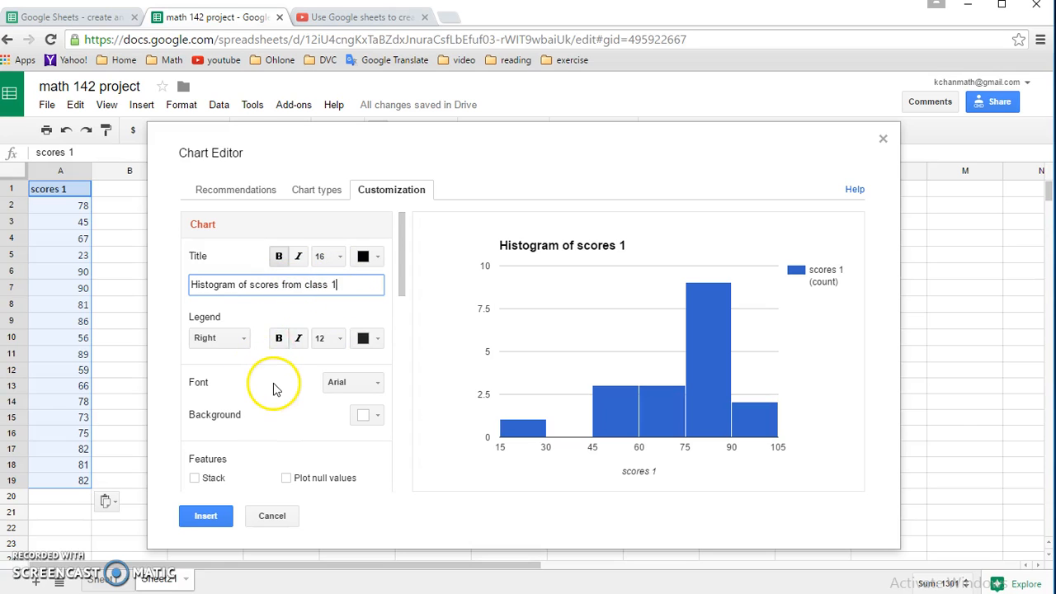
Set the histogram's bucket size to 10
scroll(277, 388, down, 3)
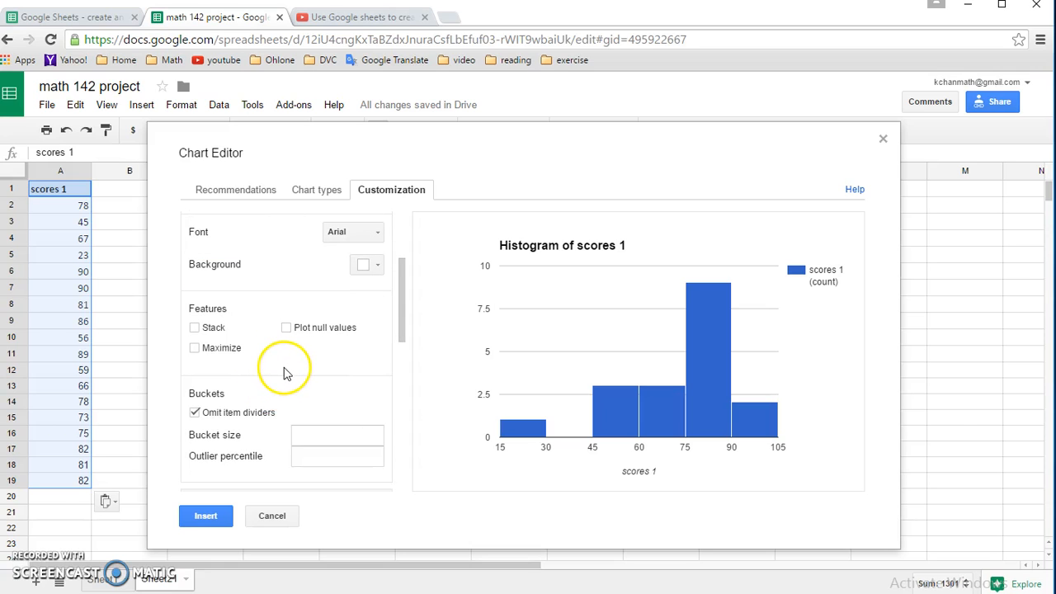
scroll(302, 370, down, 2)
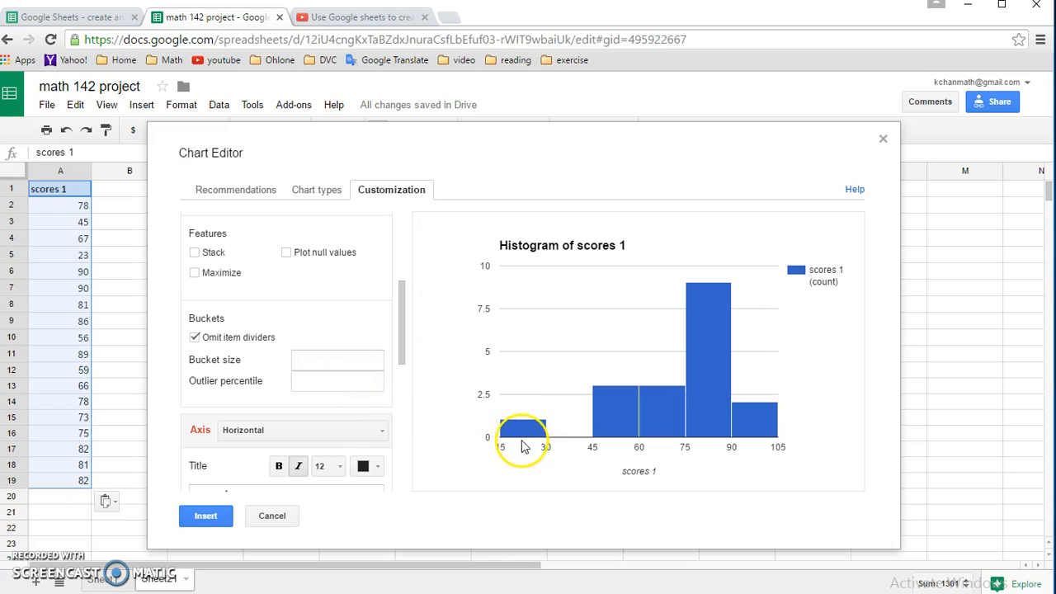
click(326, 358)
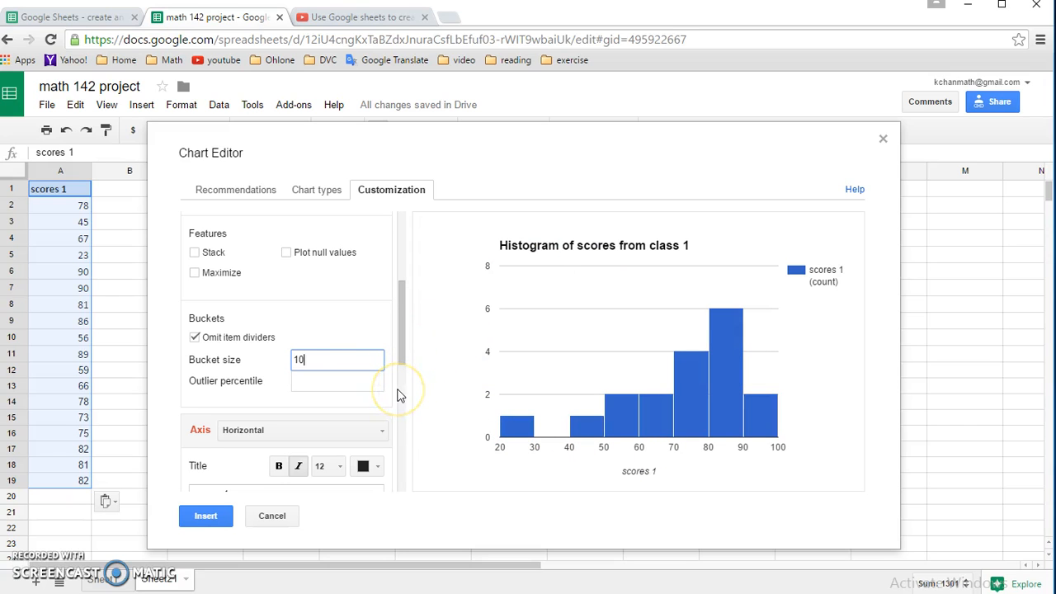
Title the chart's left vertical axis "frequency"
scroll(397, 394, down, 1)
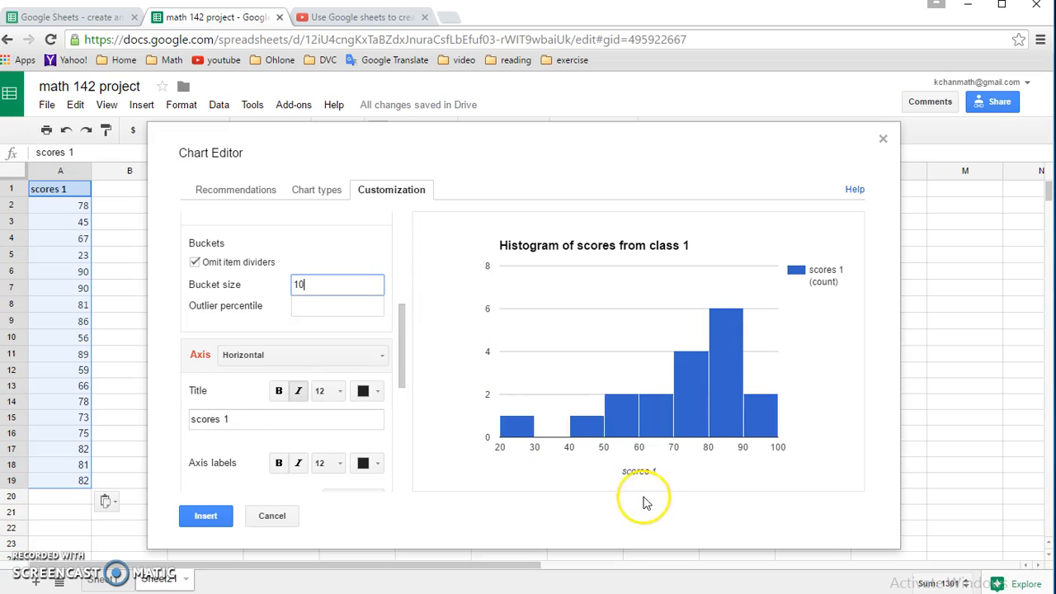
click(380, 356)
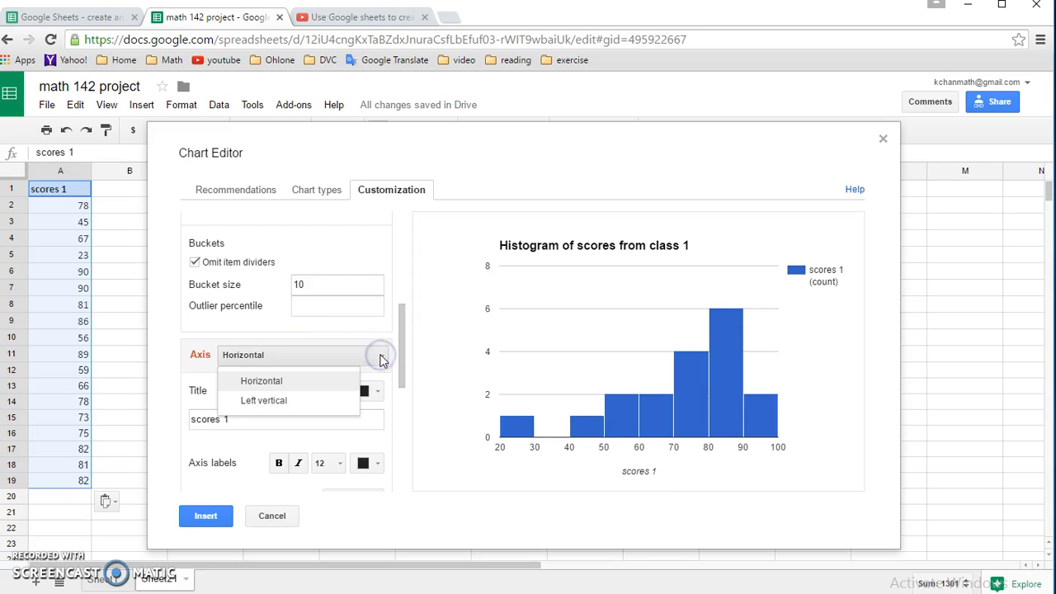
click(281, 402)
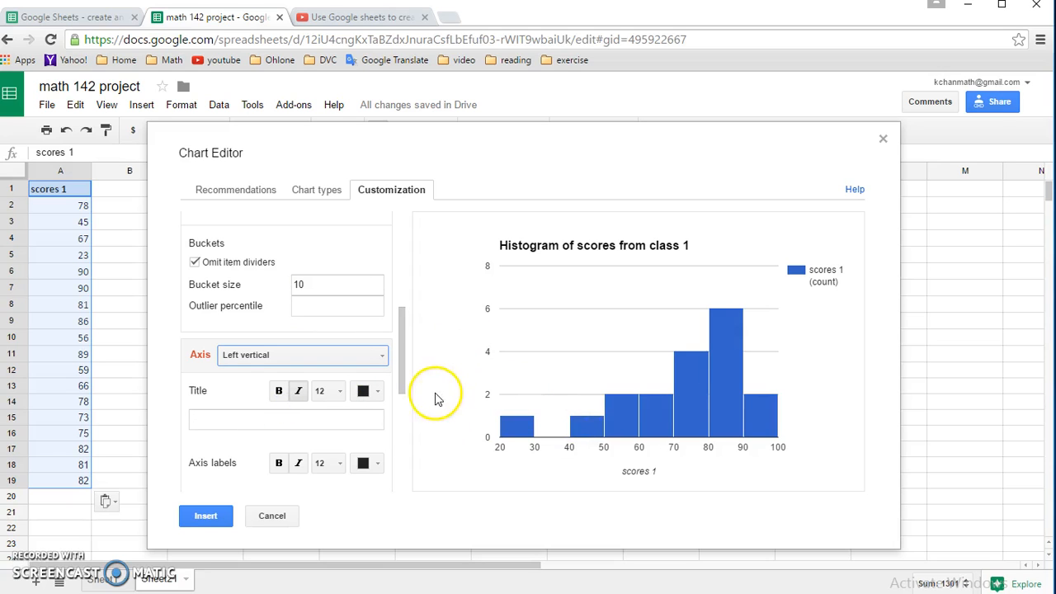
click(303, 419)
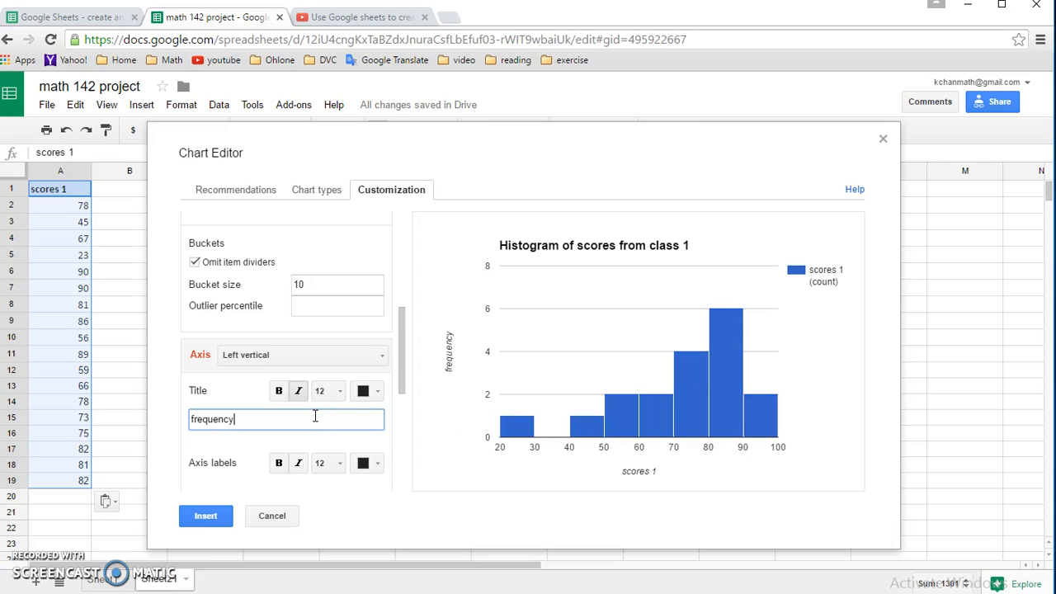
Shorten the horizontal axis title to "scores" by removing the number
click(382, 355)
click(341, 380)
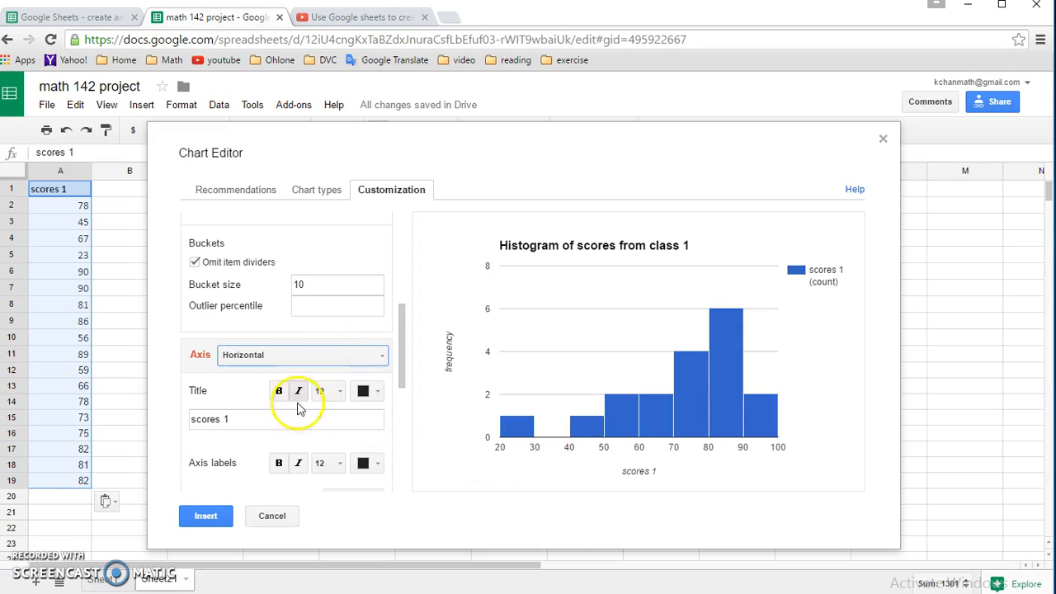
click(226, 419)
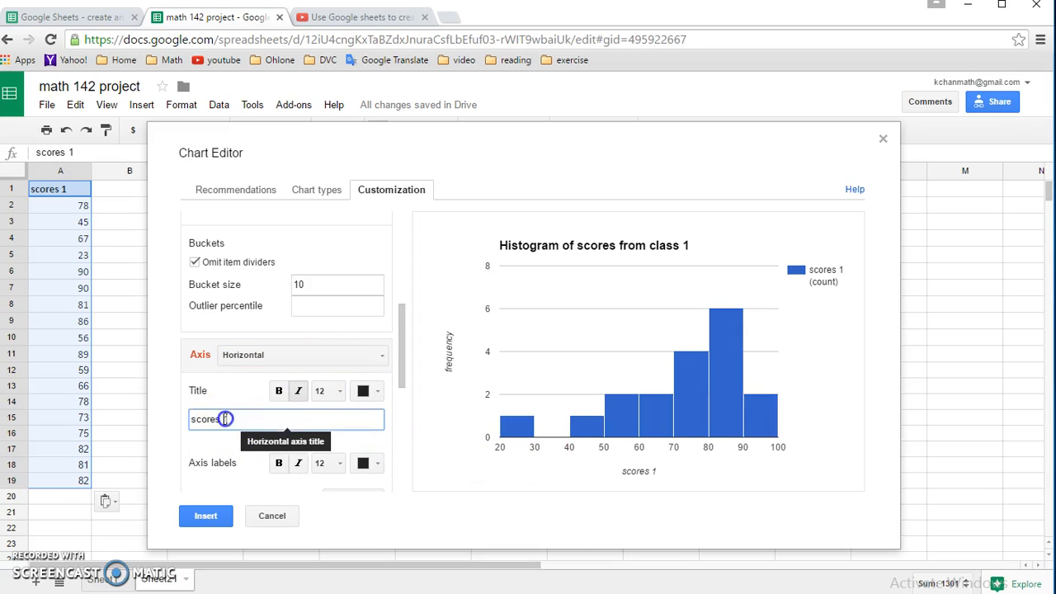
double_click(234, 418)
key(BackSpace)
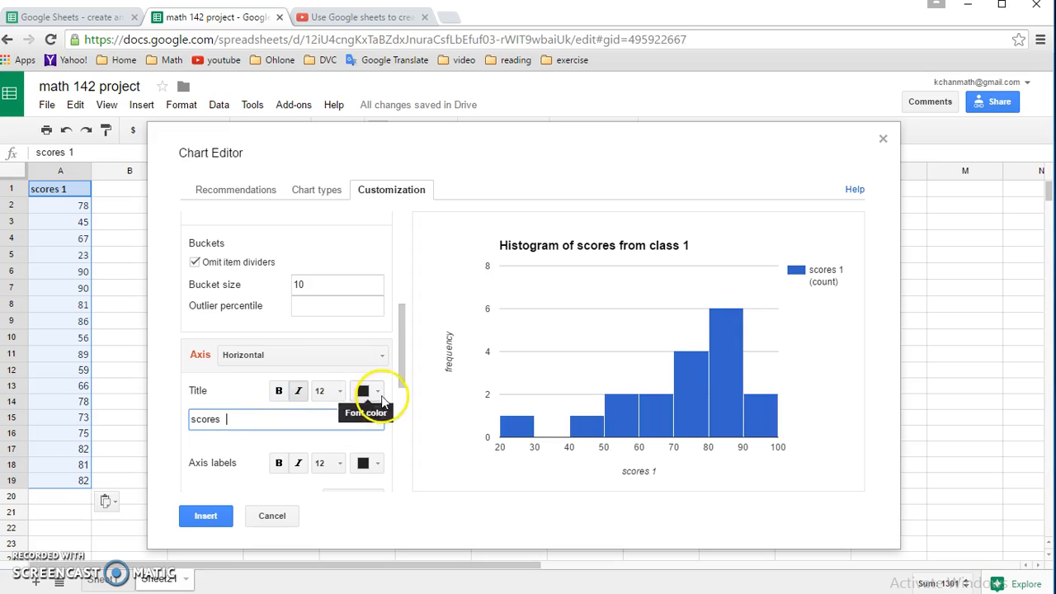
Set the horizontal axis minimum to 21 and maximum to 90
drag(404, 376, 403, 407)
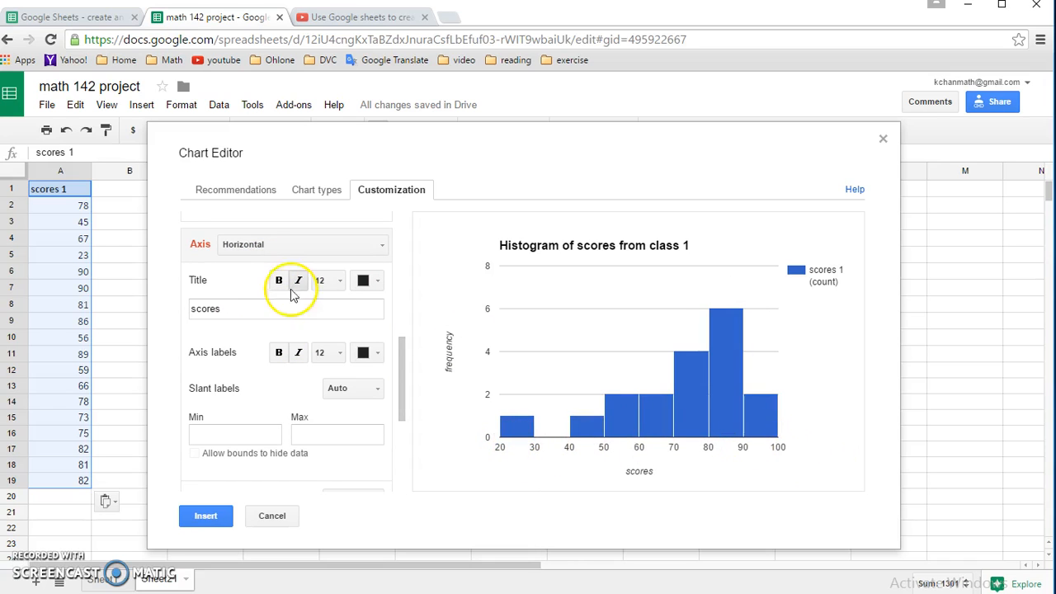
click(238, 436)
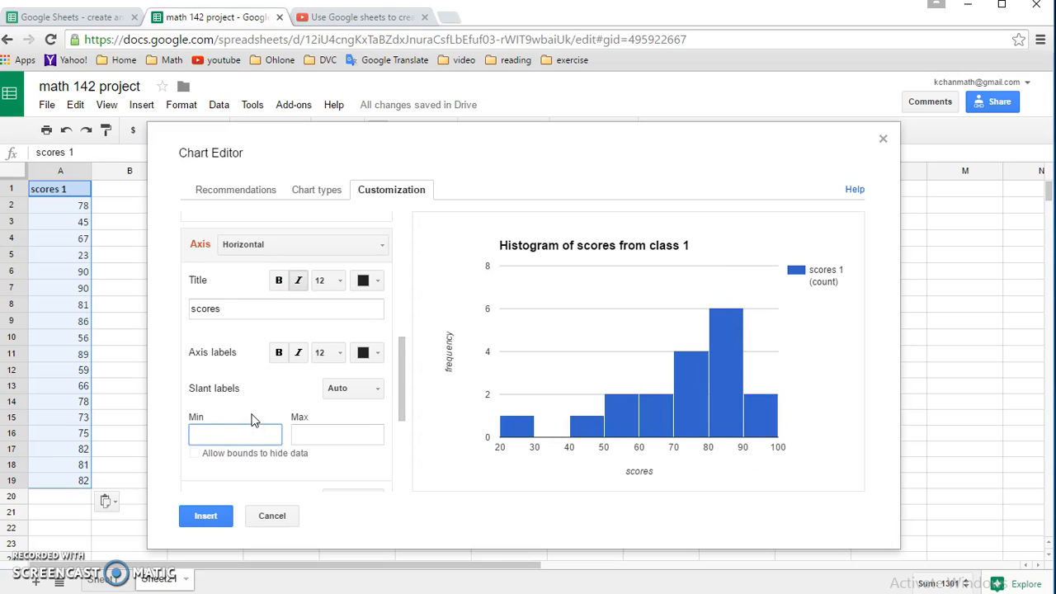
text(21)
click(325, 432)
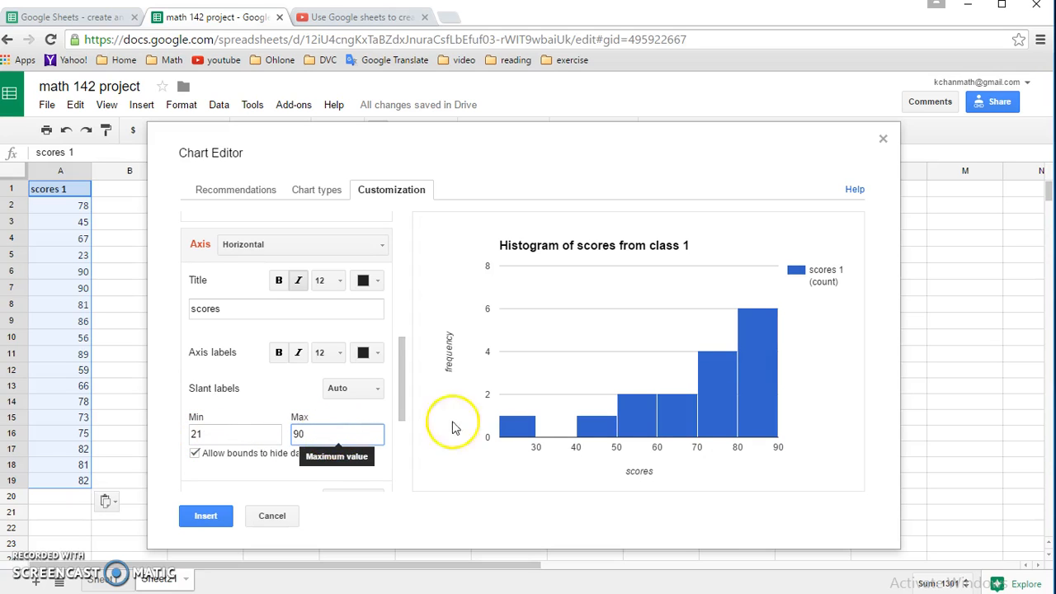
mouse_move(780, 321)
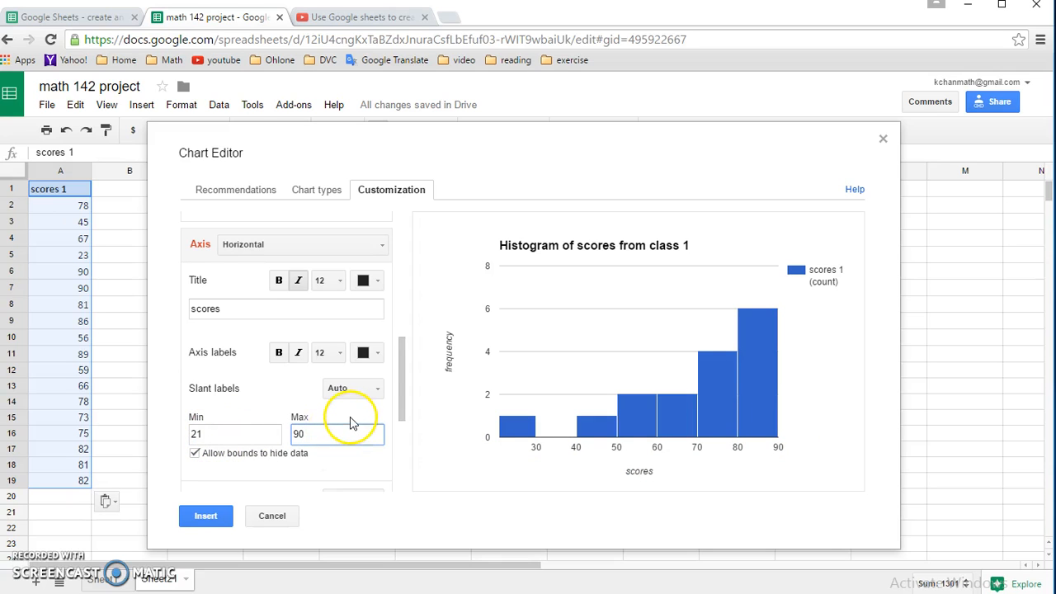
scroll(355, 421, down, 2)
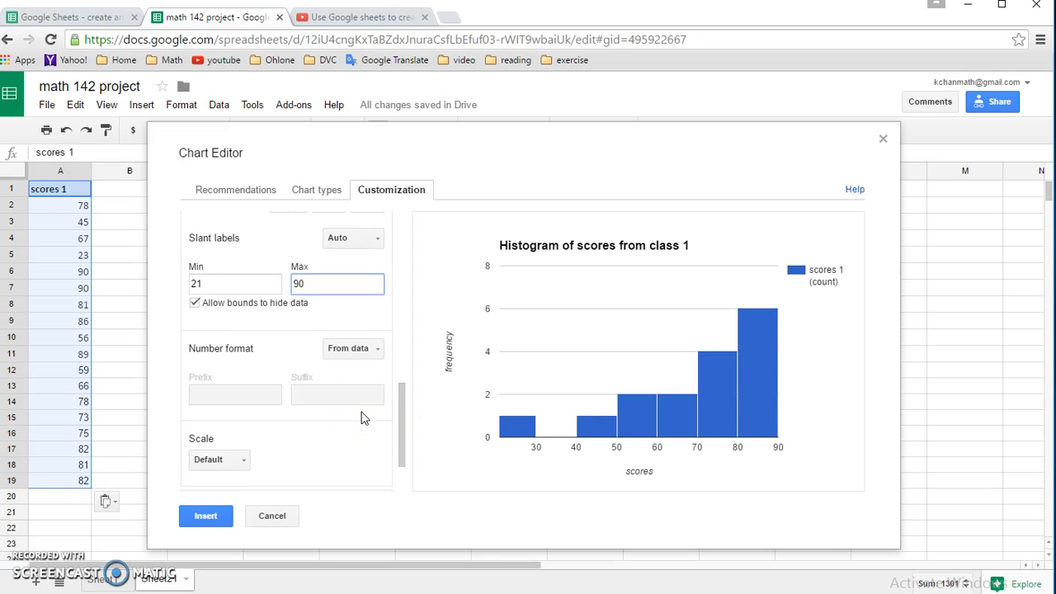
Insert the customized histogram into the sheet and clear its legend
click(221, 516)
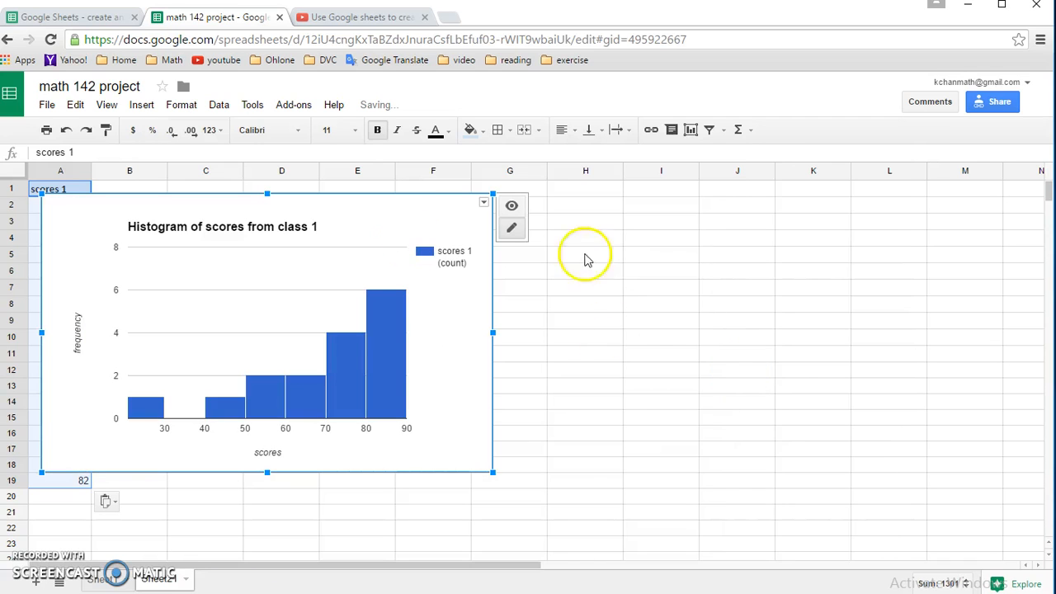
click(450, 258)
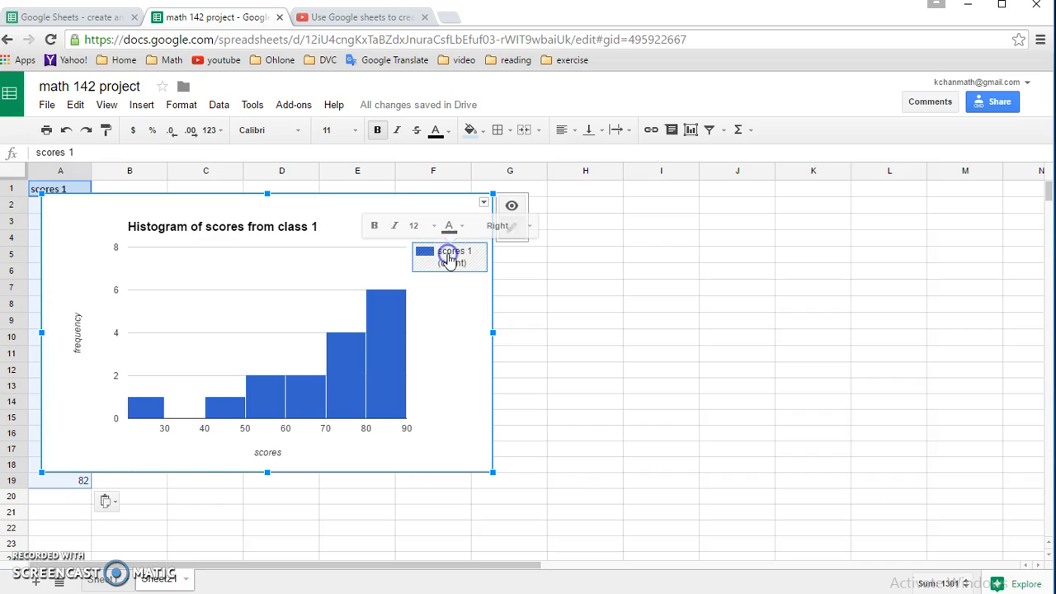
right_click(463, 251)
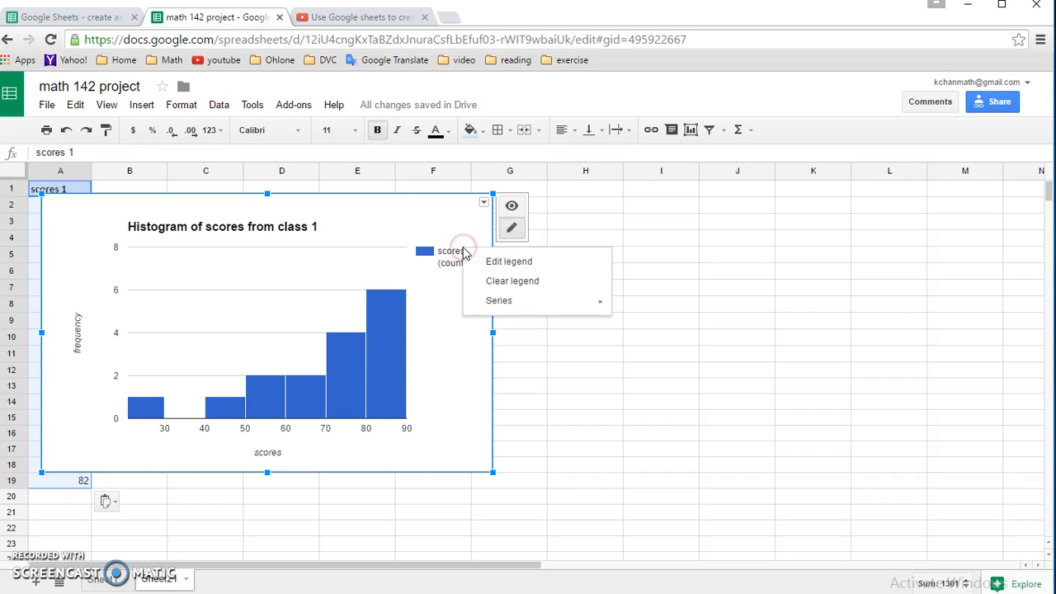
mouse_move(501, 301)
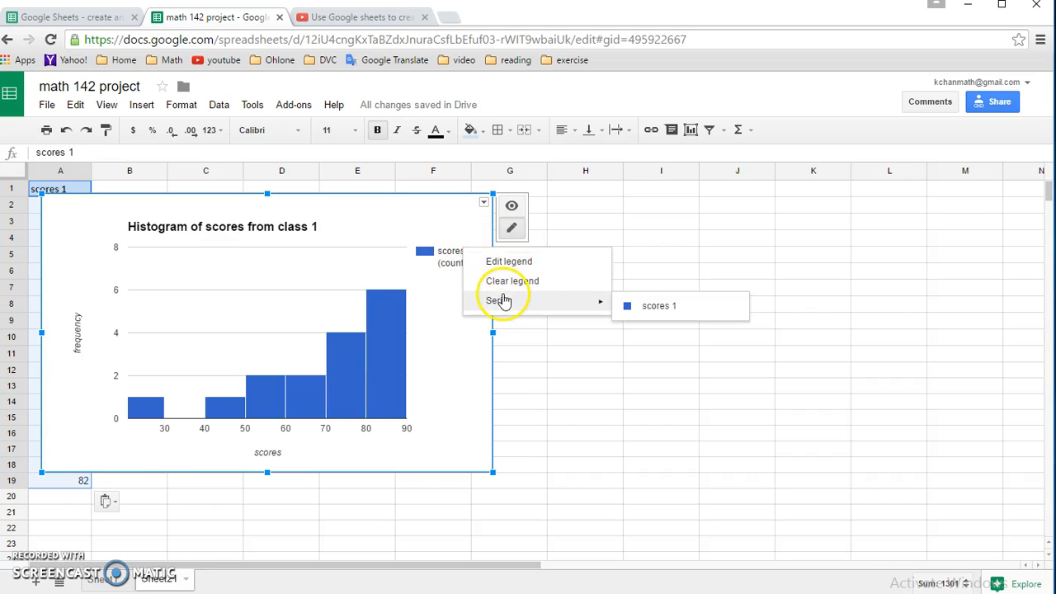
click(505, 281)
Open the inserted histogram's advanced edit settings to review its customization, and close them without changes
click(518, 212)
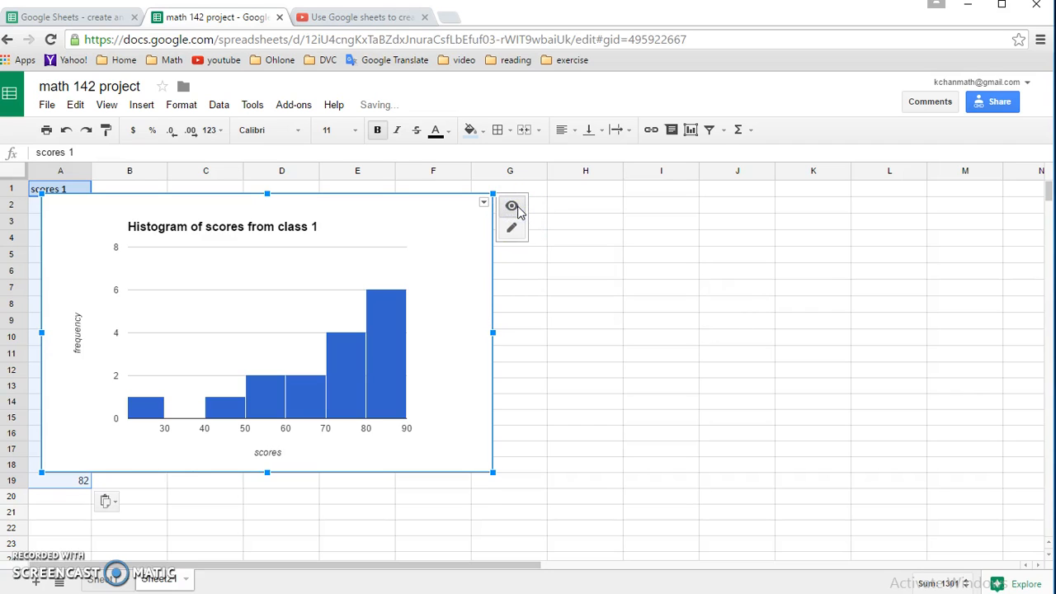
click(518, 210)
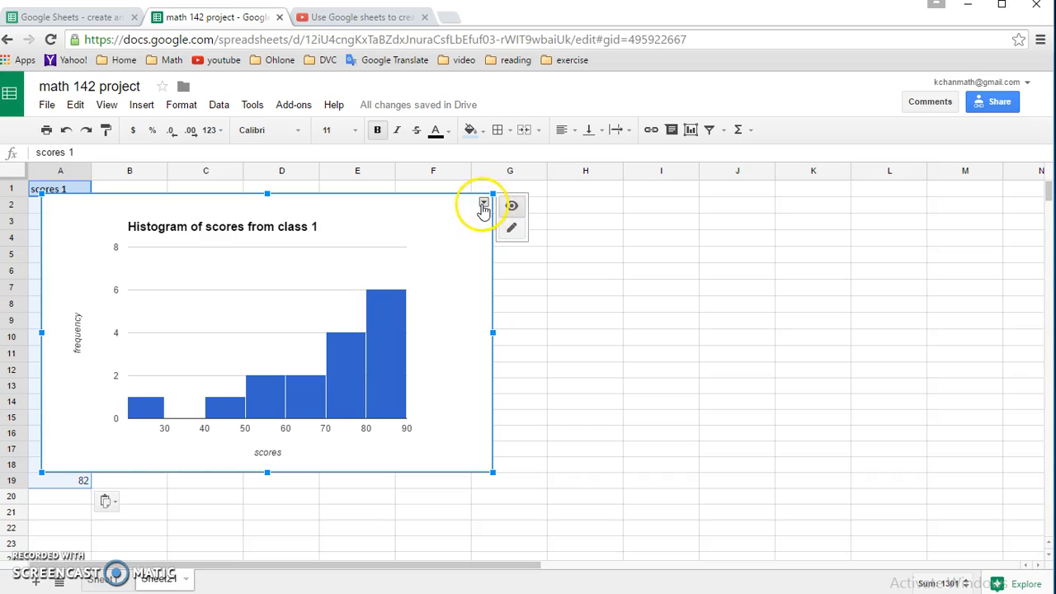
click(484, 203)
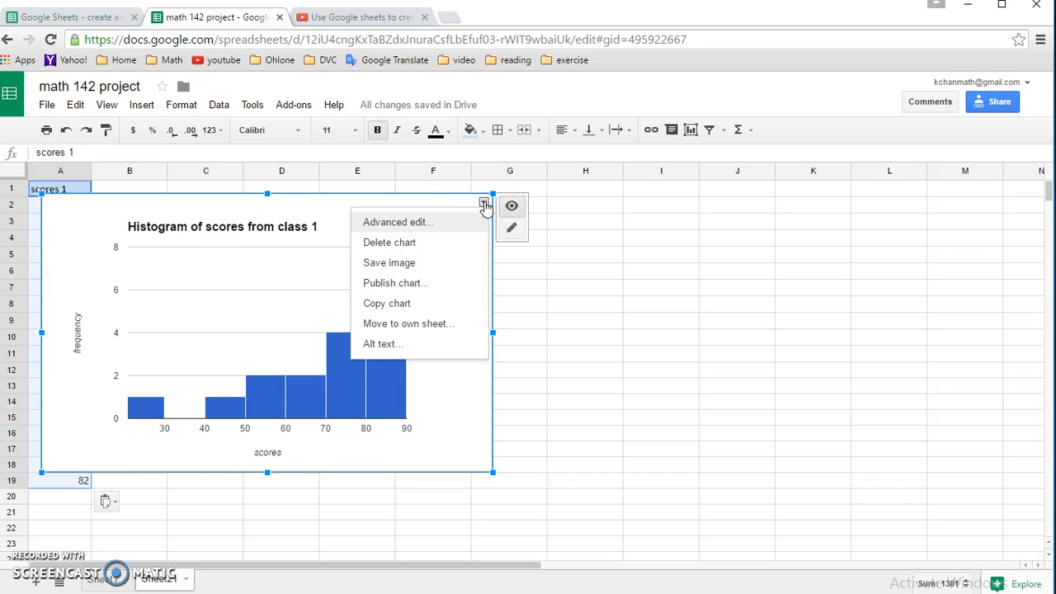
click(450, 222)
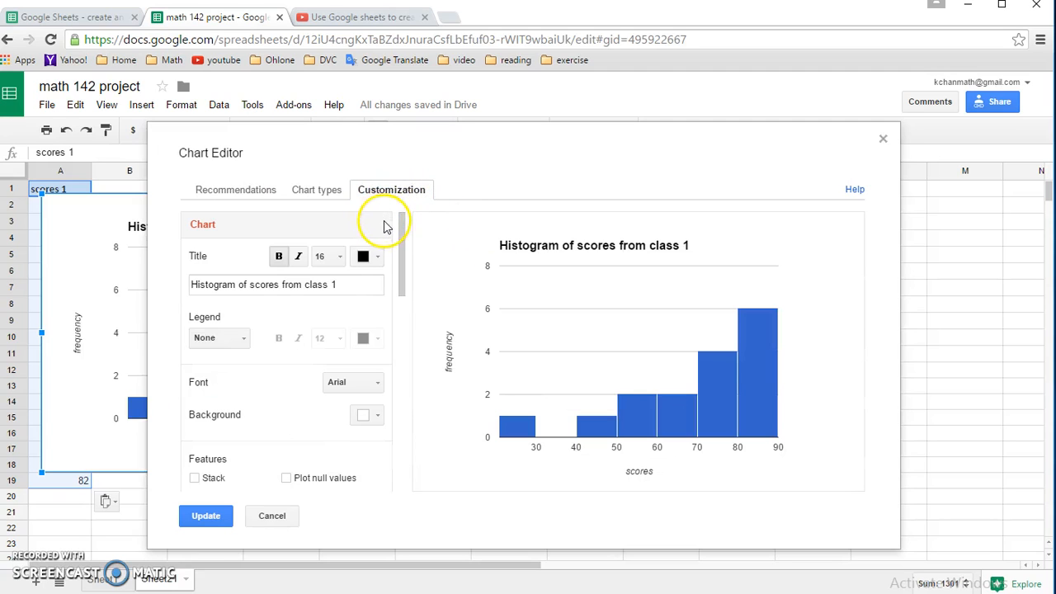
click(885, 142)
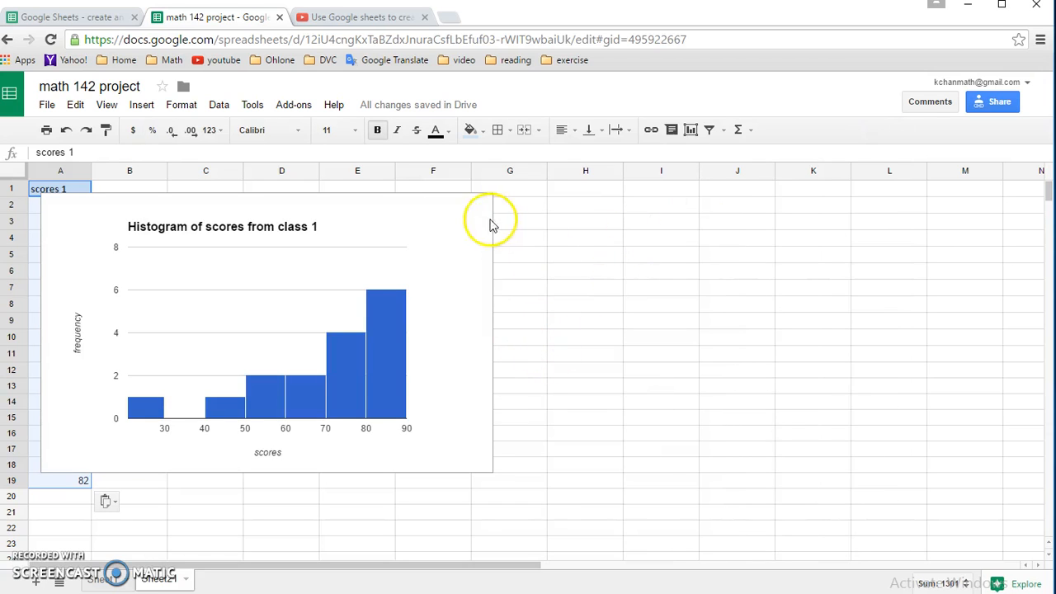
Move the histogram off the scores in column A so it sits over the empty columns beside them
click(444, 191)
drag(444, 196, 785, 262)
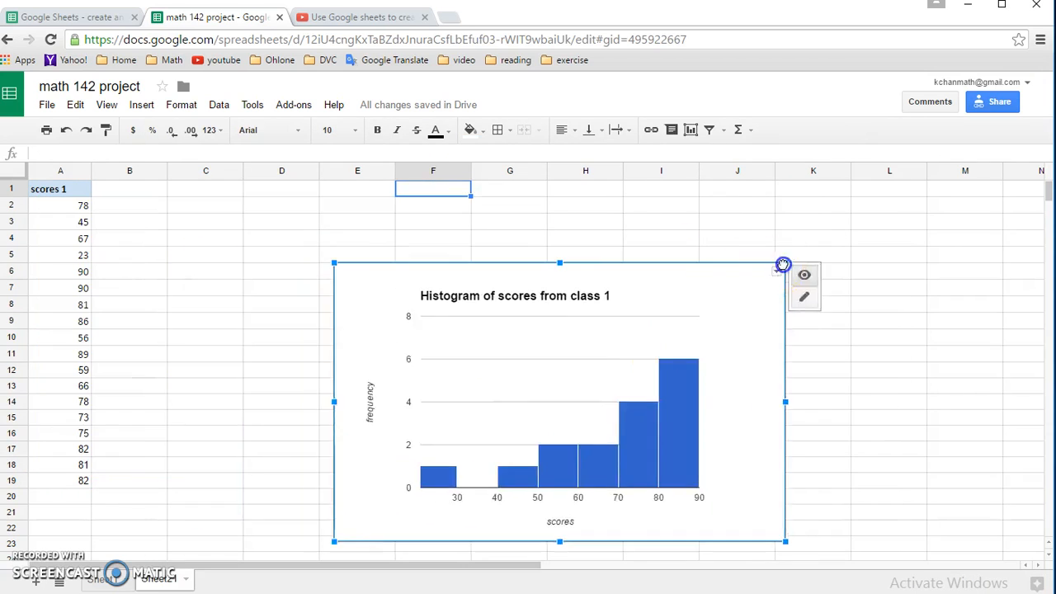
Label cells B2 through B6 "mean", "median", "mode", "standard deviation" and "range"
click(149, 208)
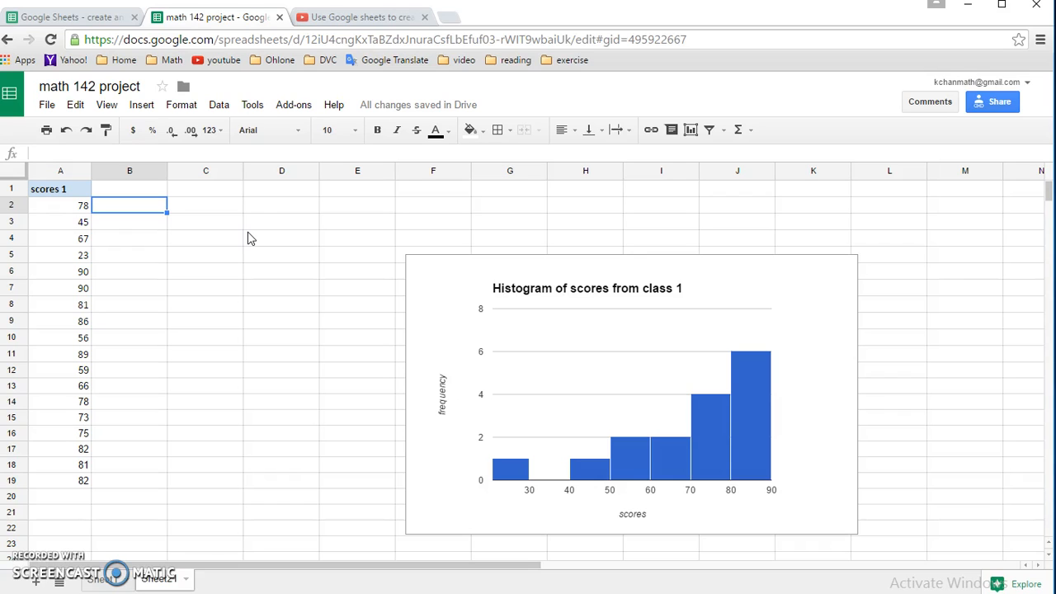
text(mean)
key(Return)
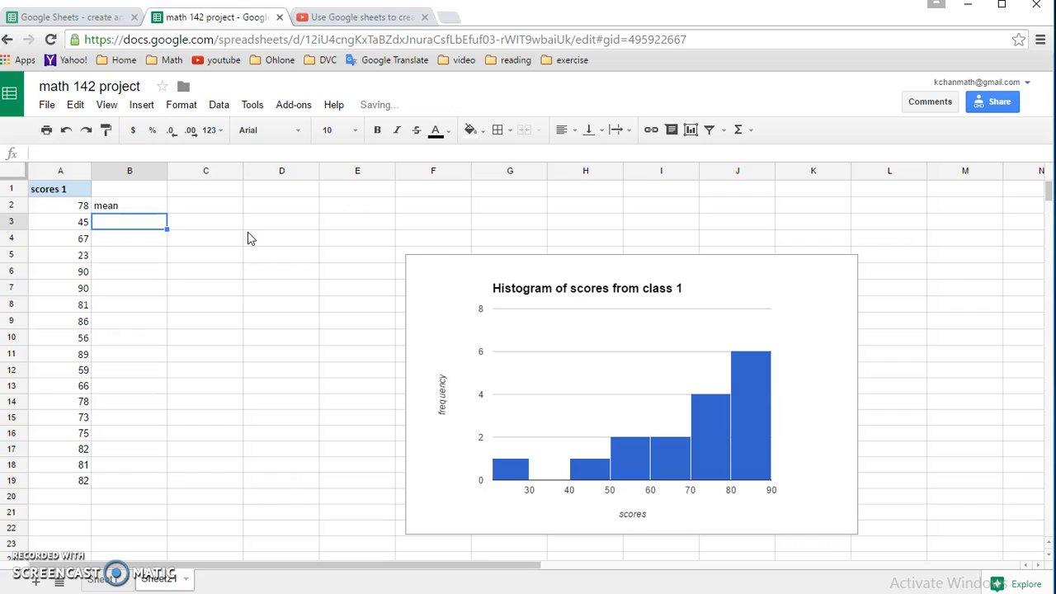
text(s)
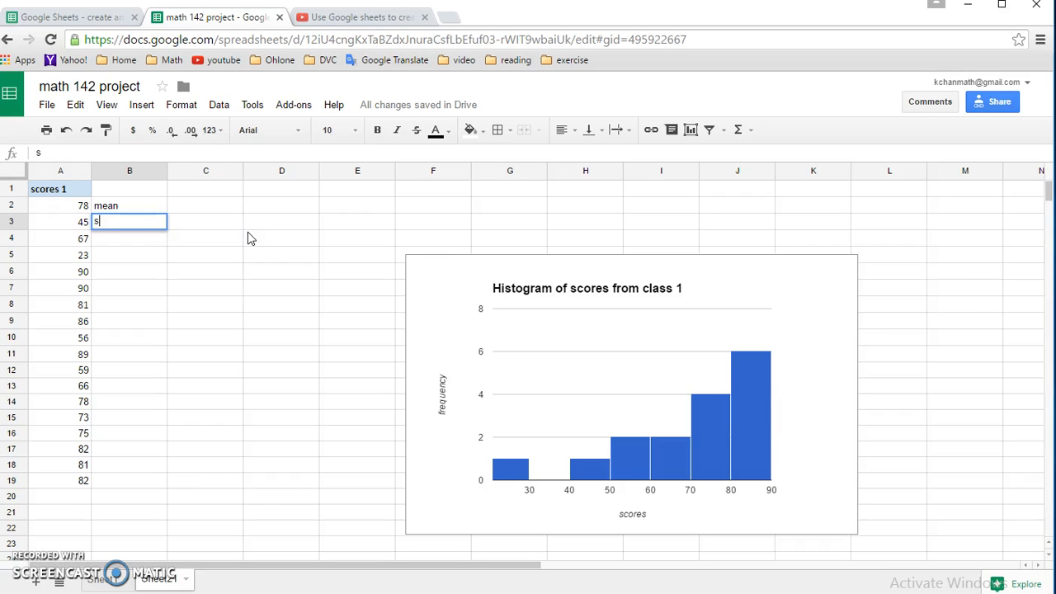
text(median)
key(Return)
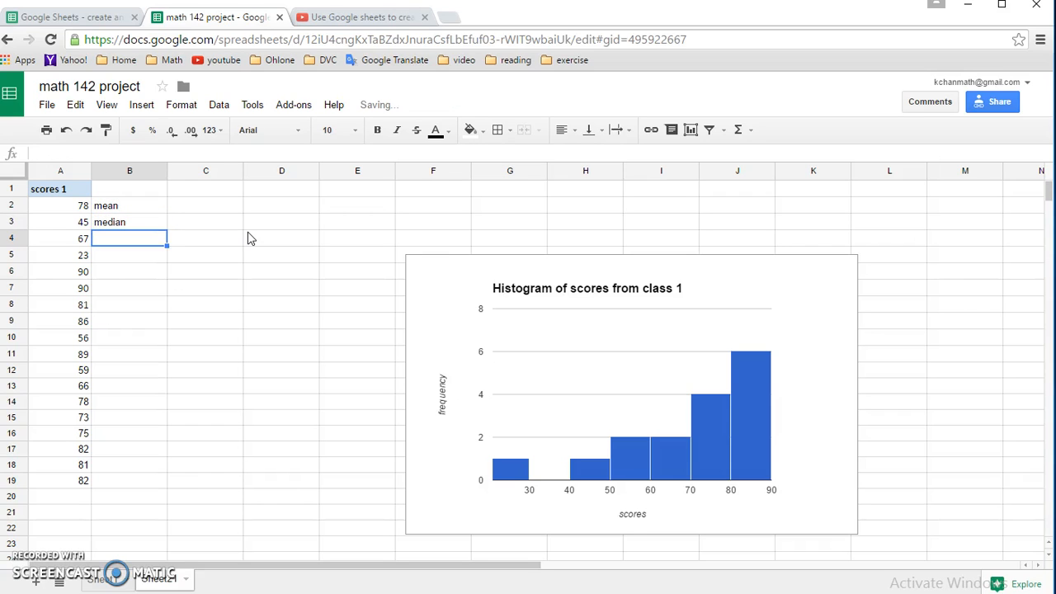
text(mode)
key(Return)
text(s)
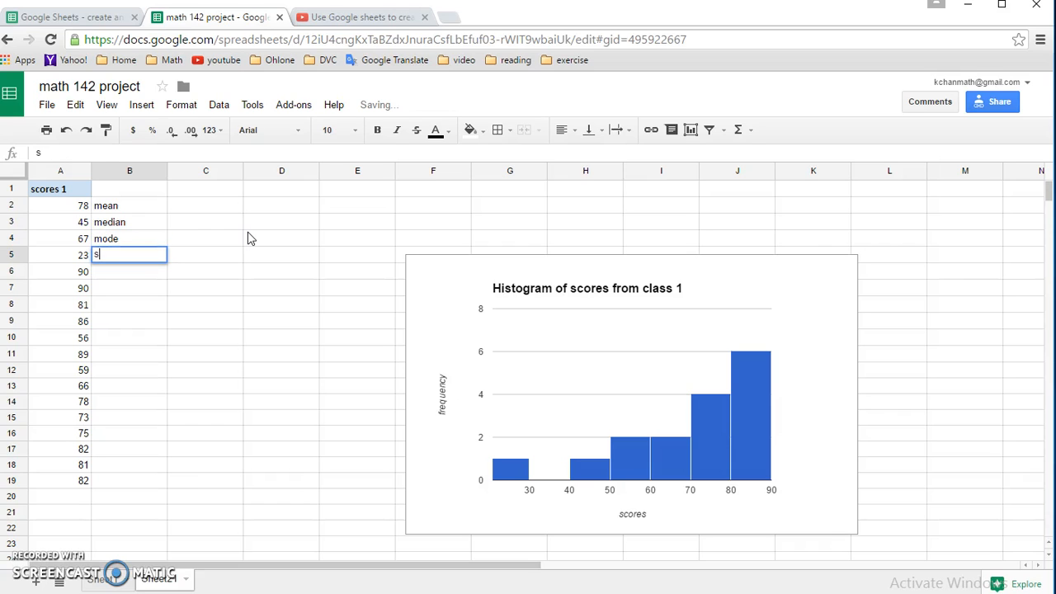
text(tandard deviation)
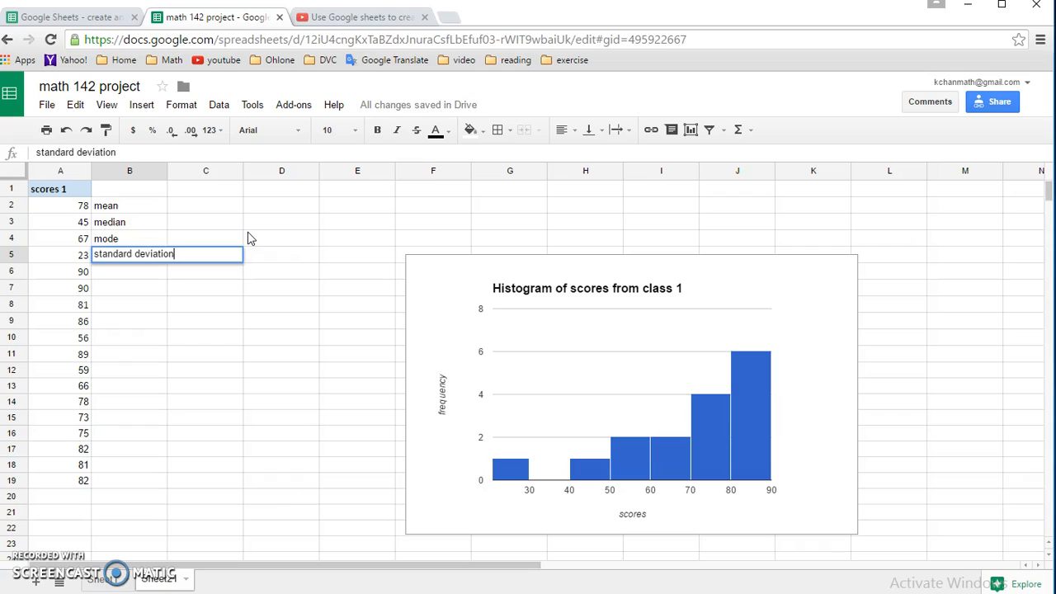
key(Return)
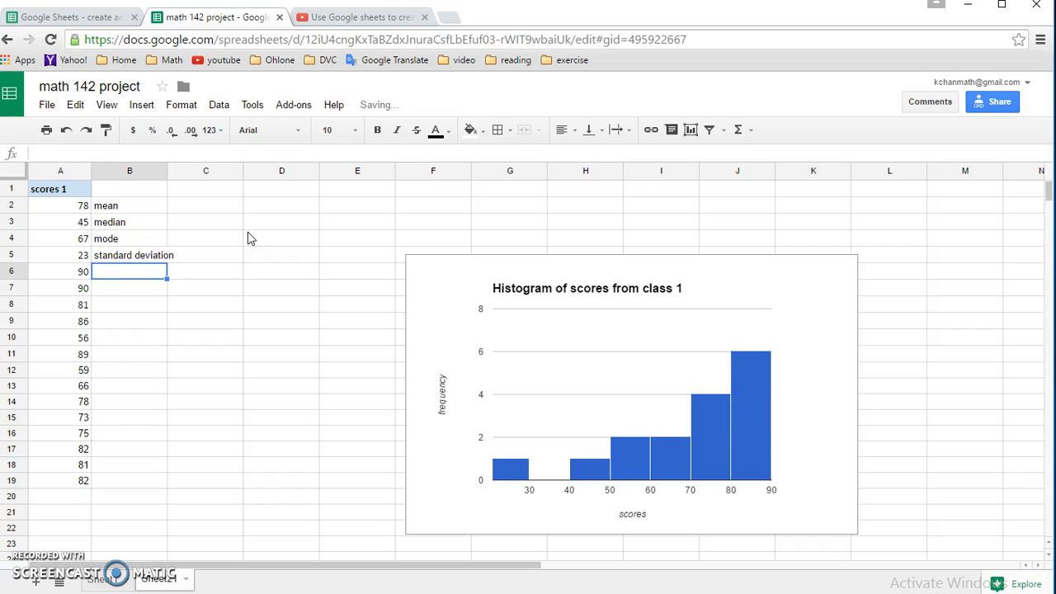
text(range)
Calculate the mean of the scores in C2 with the formula =average(A2:A19)
click(222, 208)
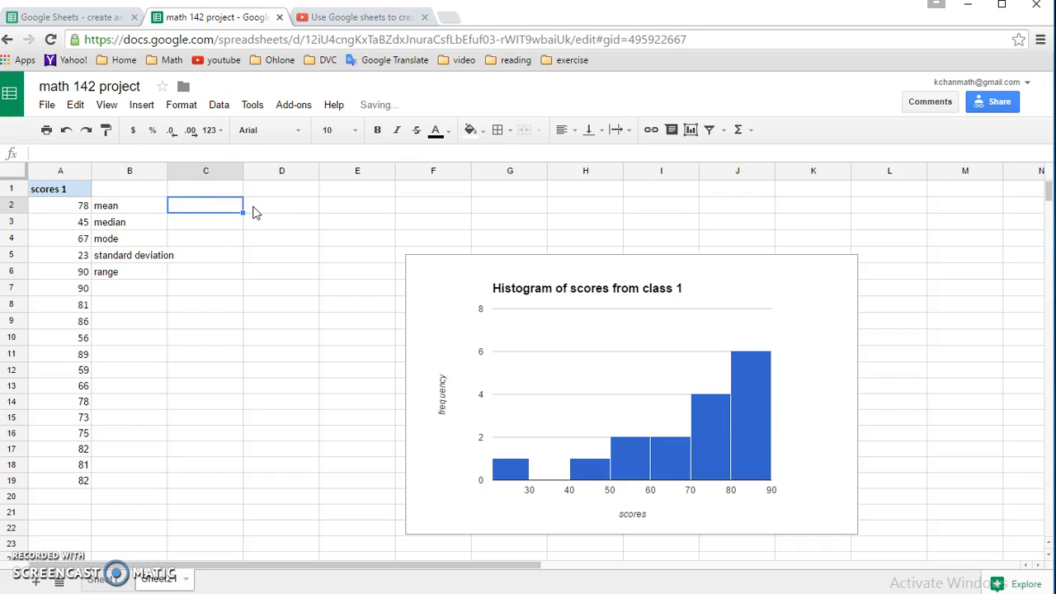
text(=)
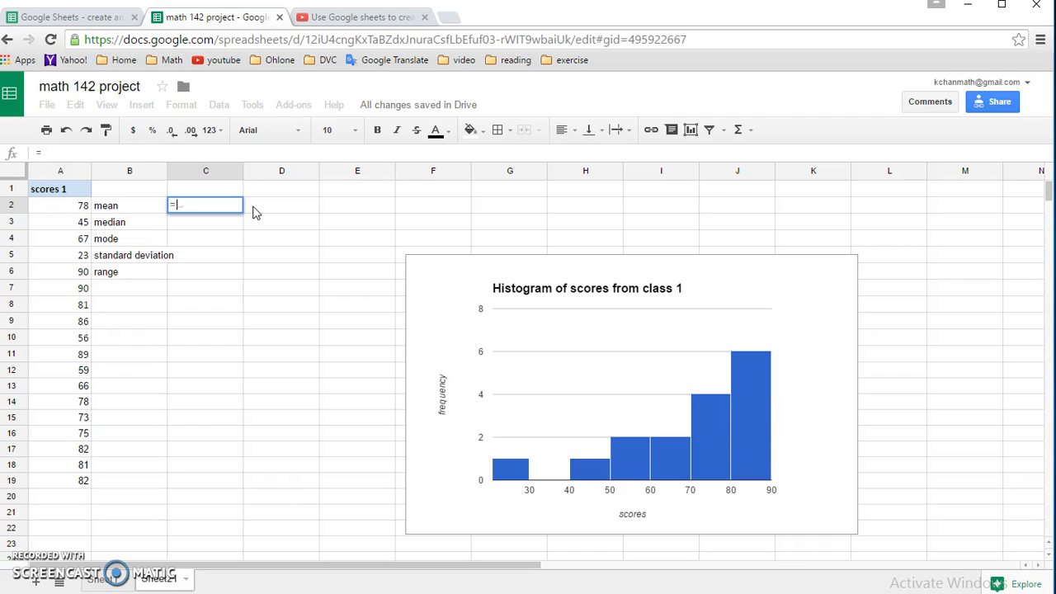
text(a)
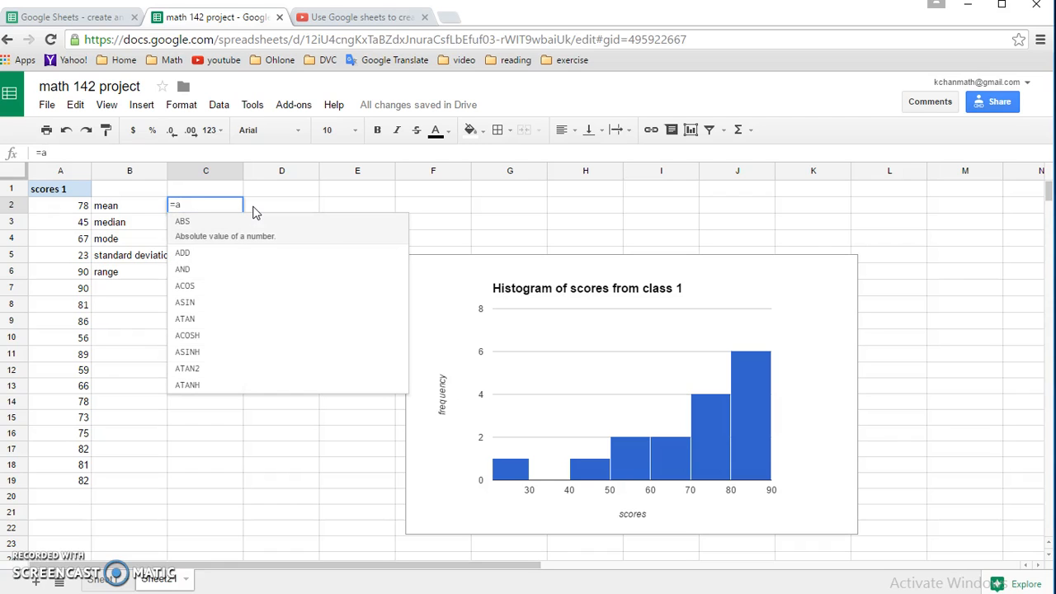
text(verage()
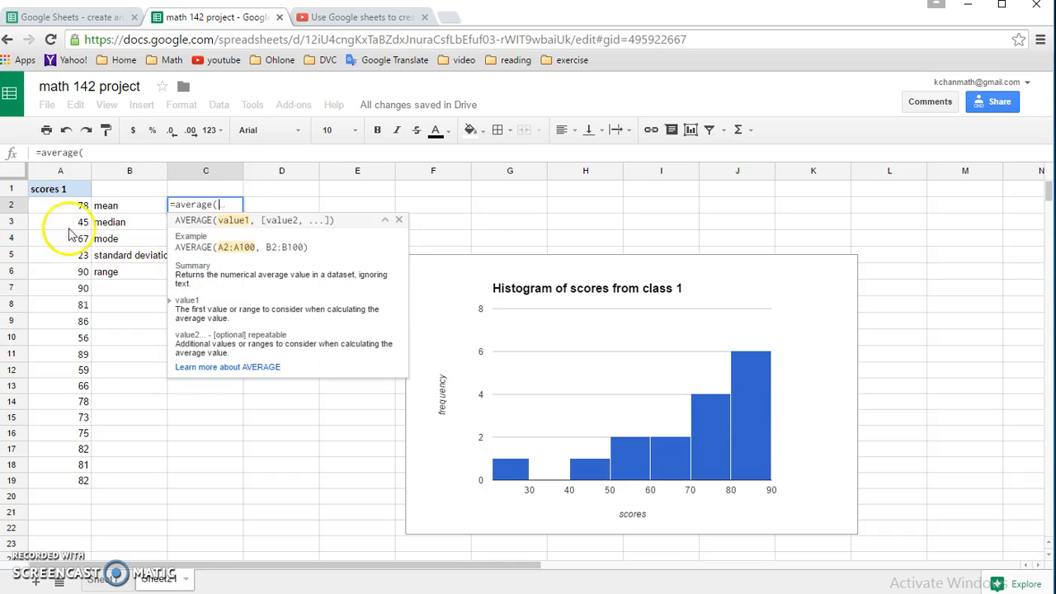
drag(71, 206, 45, 481)
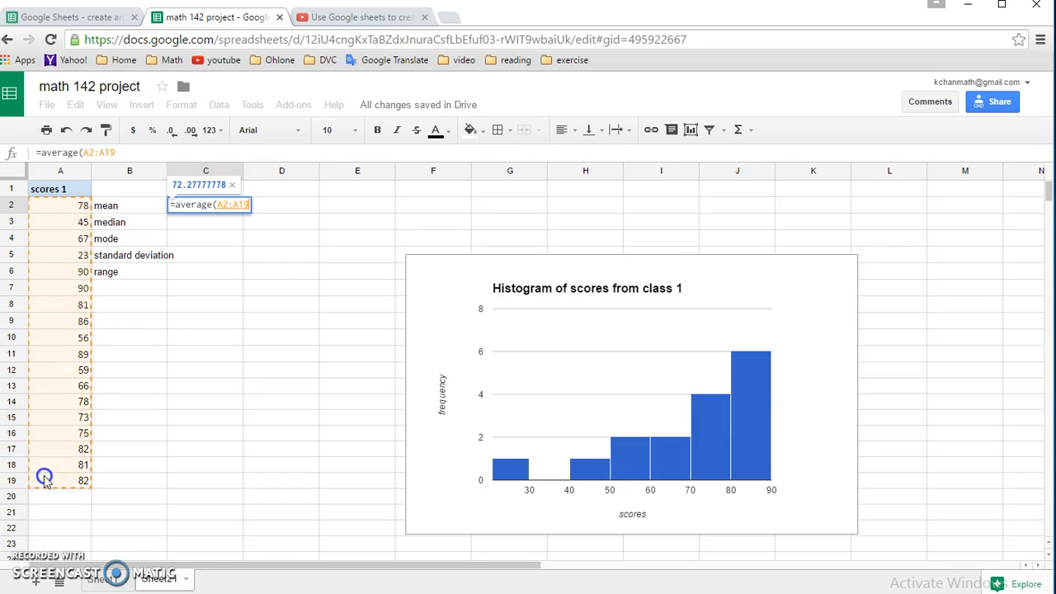
text())
key(Return)
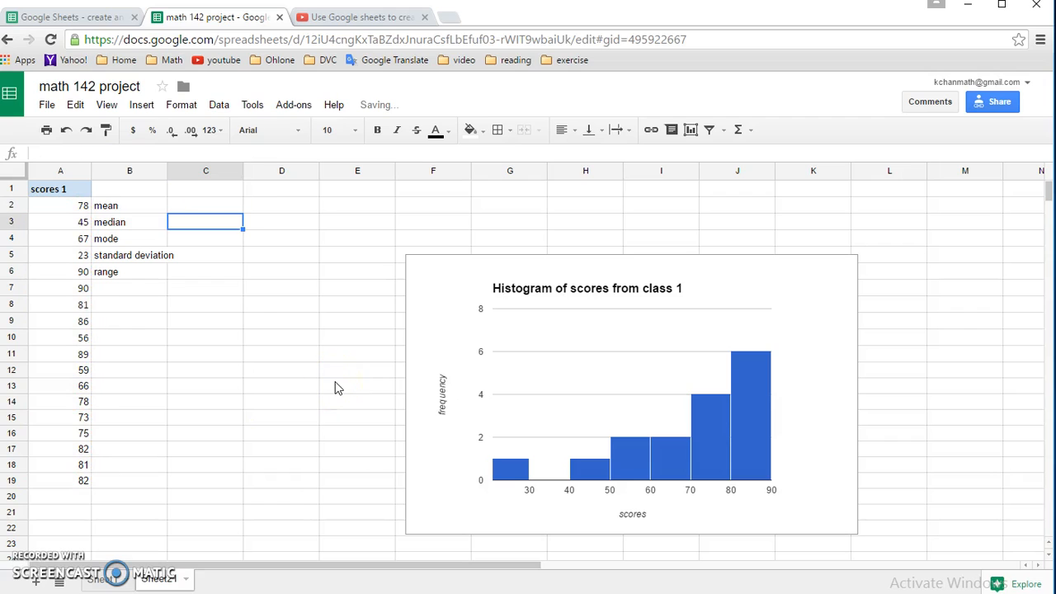
Calculate the median of the scores in C3 with the MEDIAN function over A2:A19
text(=)
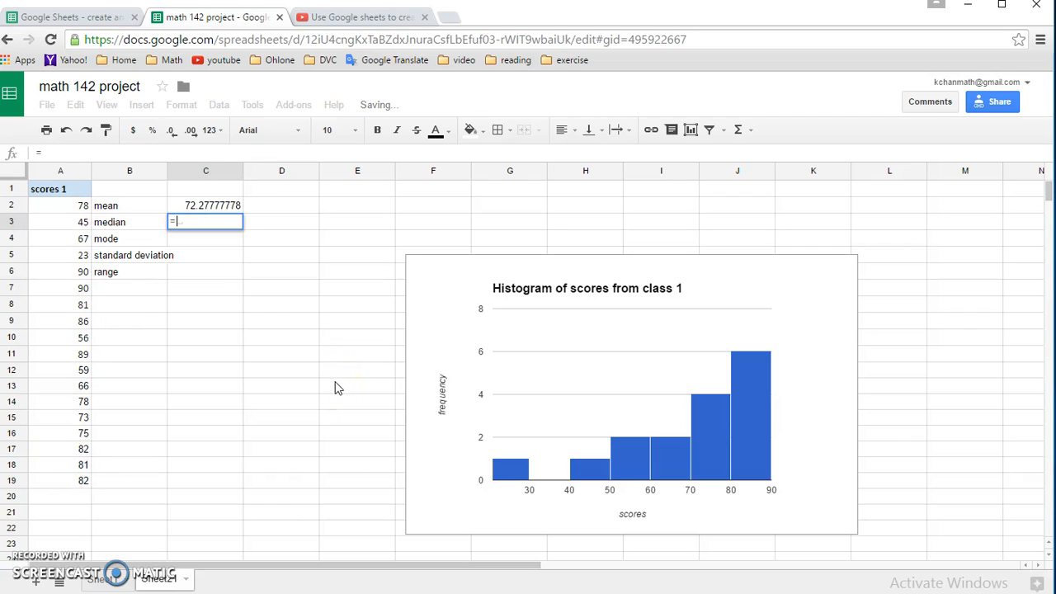
text(medi)
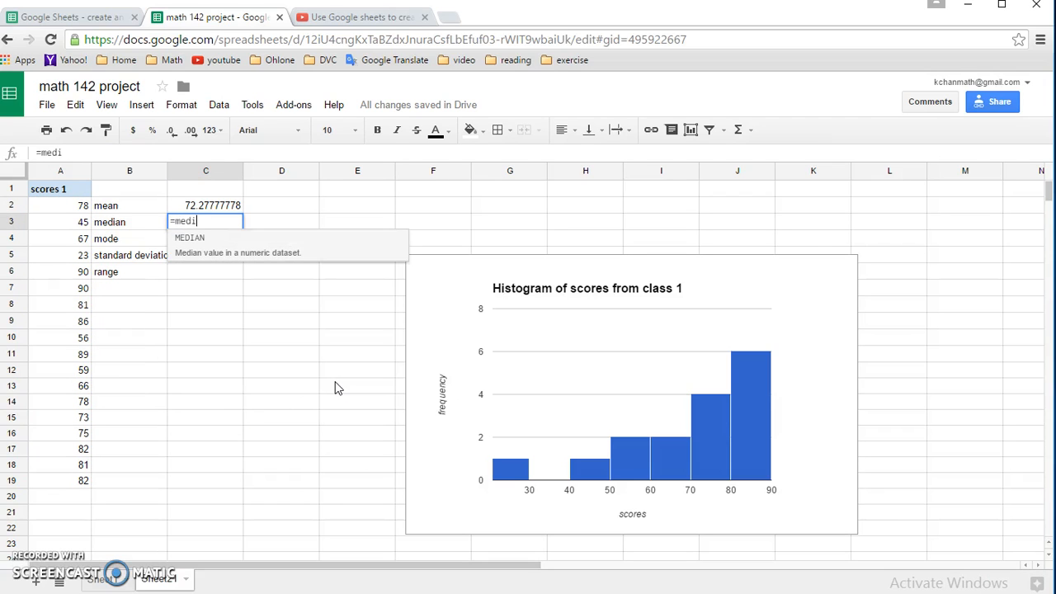
text(an()
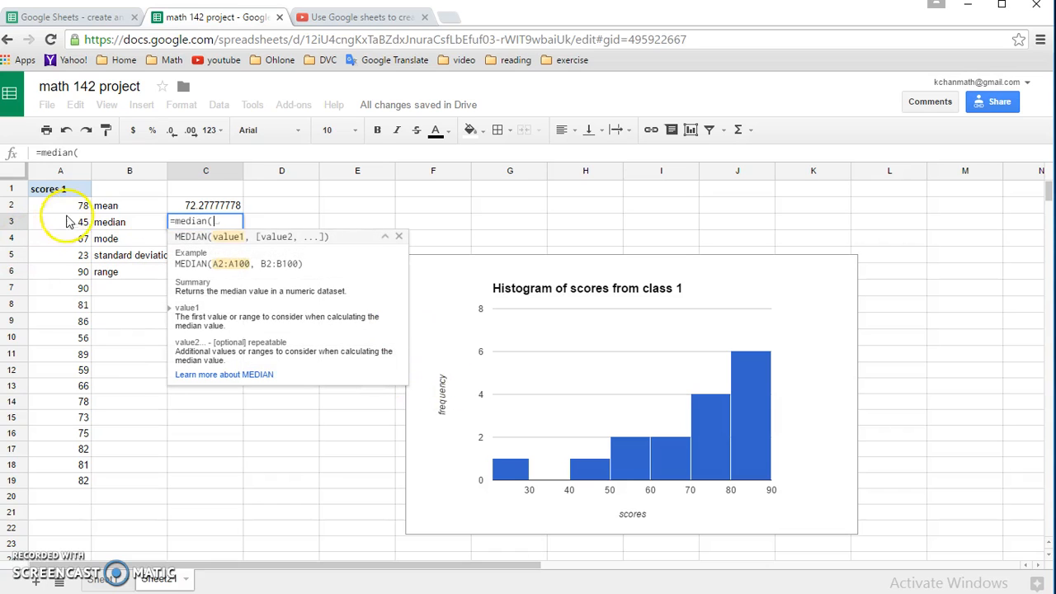
drag(82, 206, 66, 480)
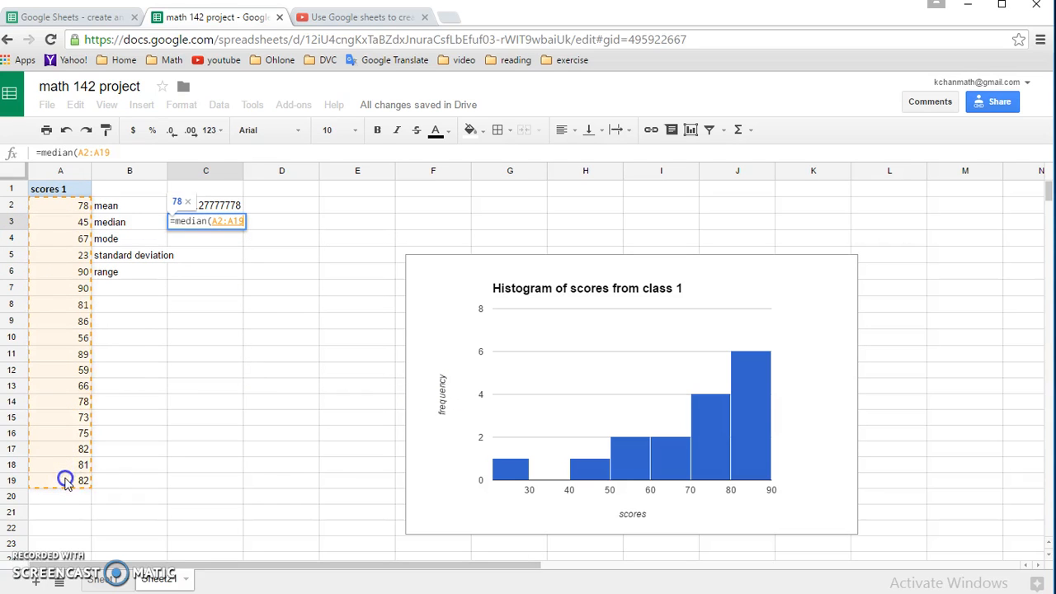
key(Return)
Calculate the mode of the scores in C4 with the MODE function over A2:A19
text(=mode()
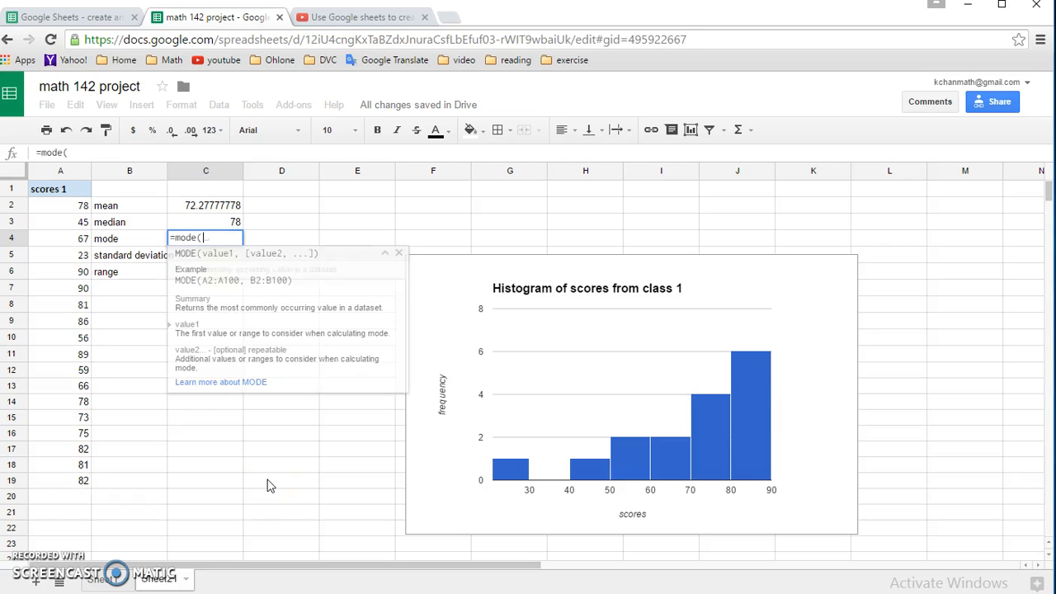
click(69, 207)
drag(69, 206, 48, 482)
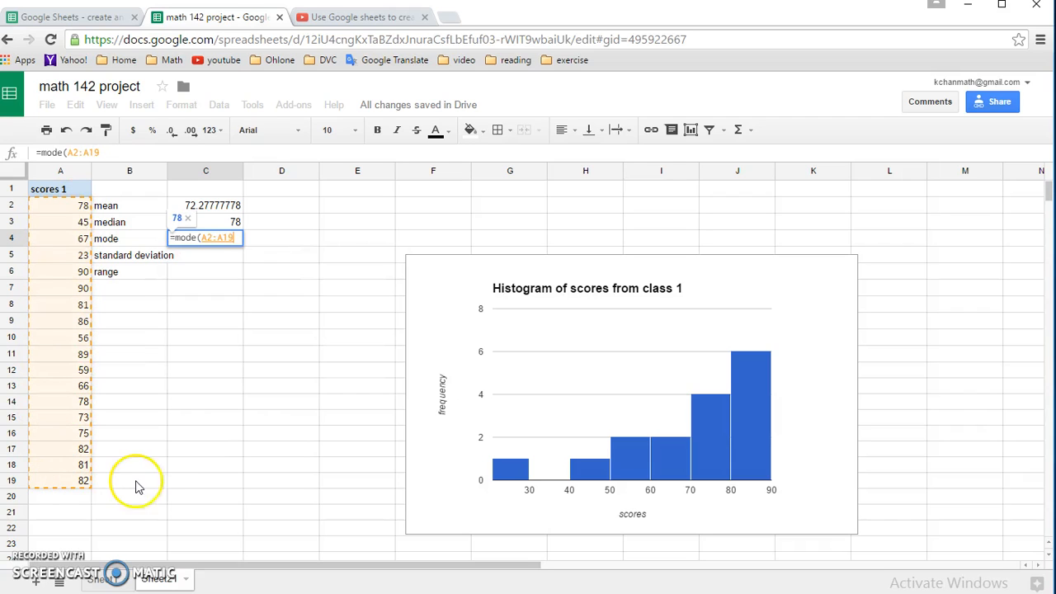
key(Return)
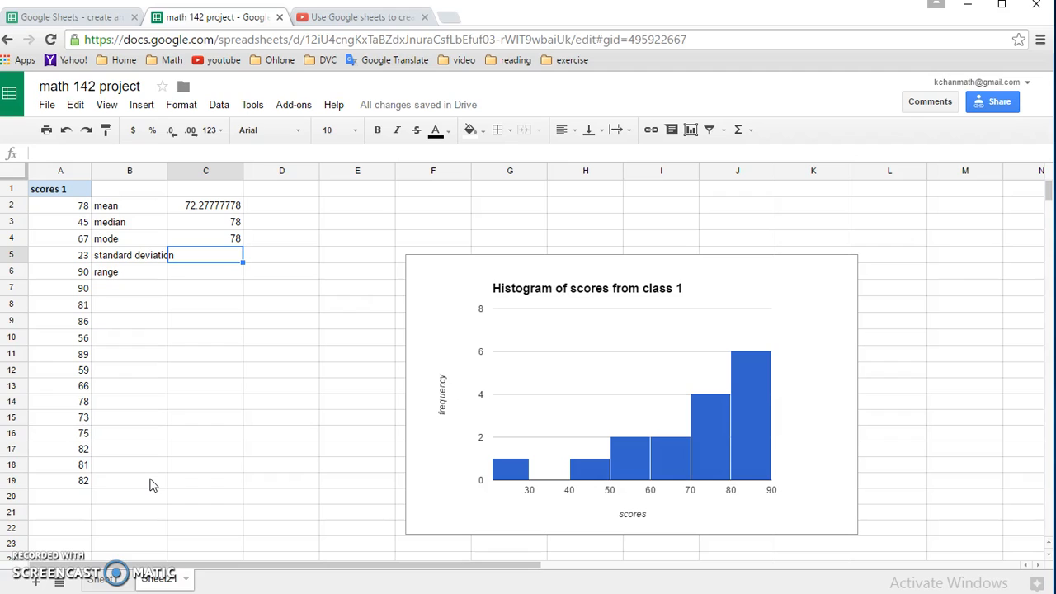
Calculate the standard deviation of the scores in C5 with the STDEVA function over A2:A19
text(=)
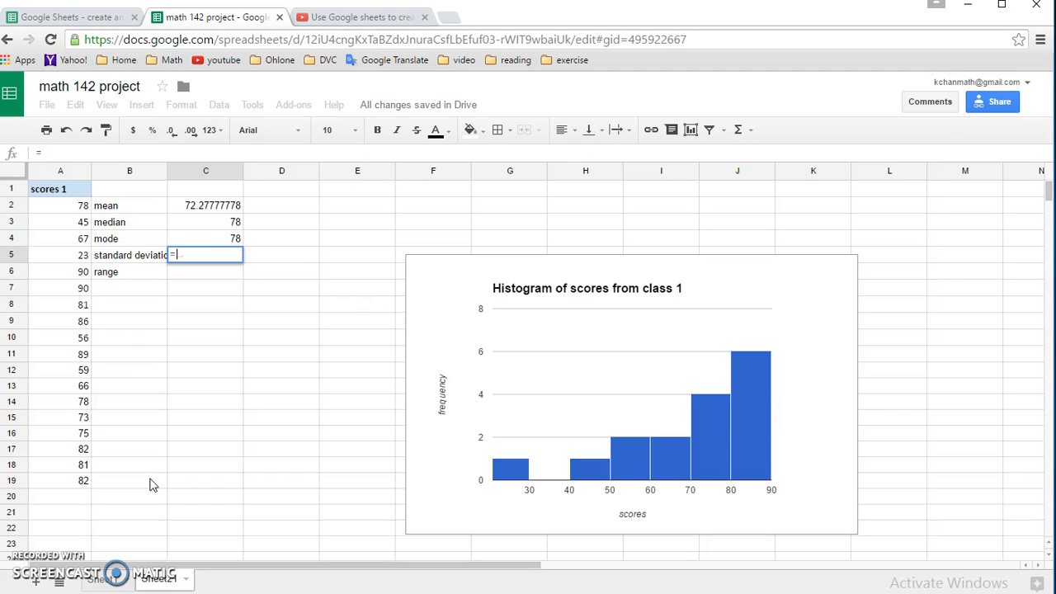
text(s)
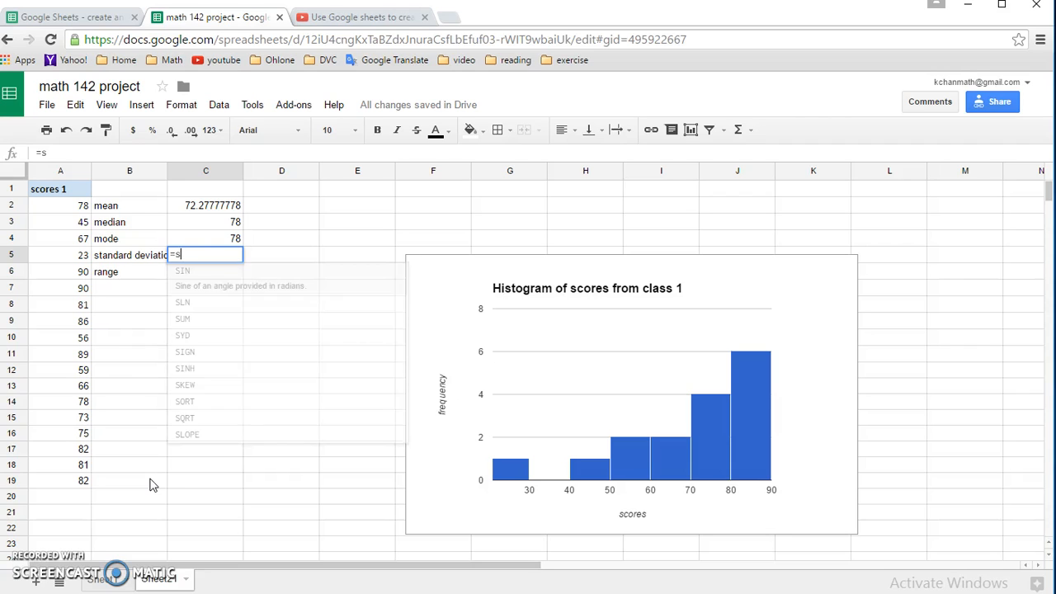
text(td)
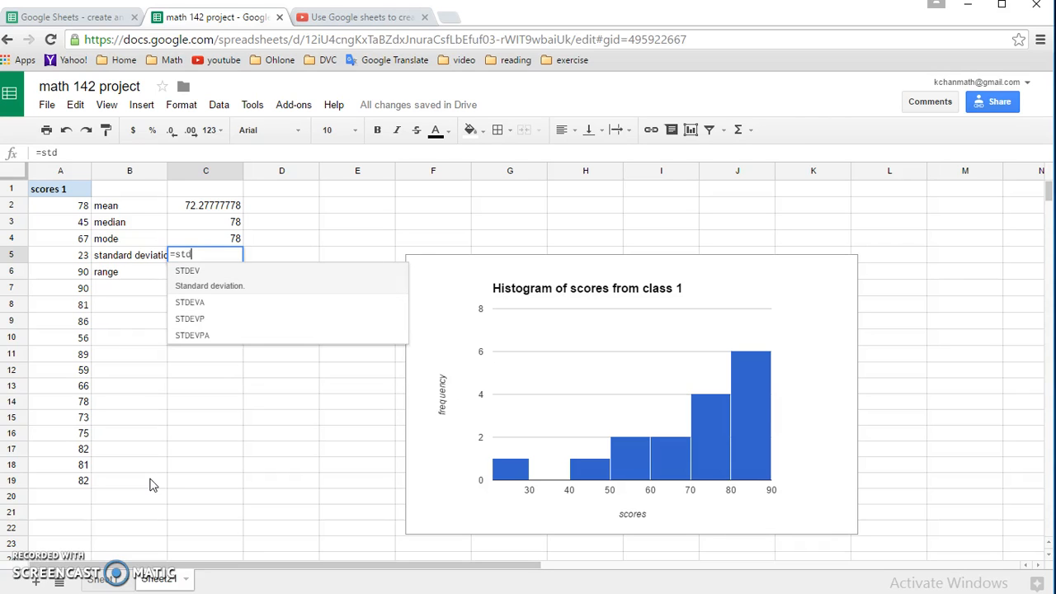
text(eva)
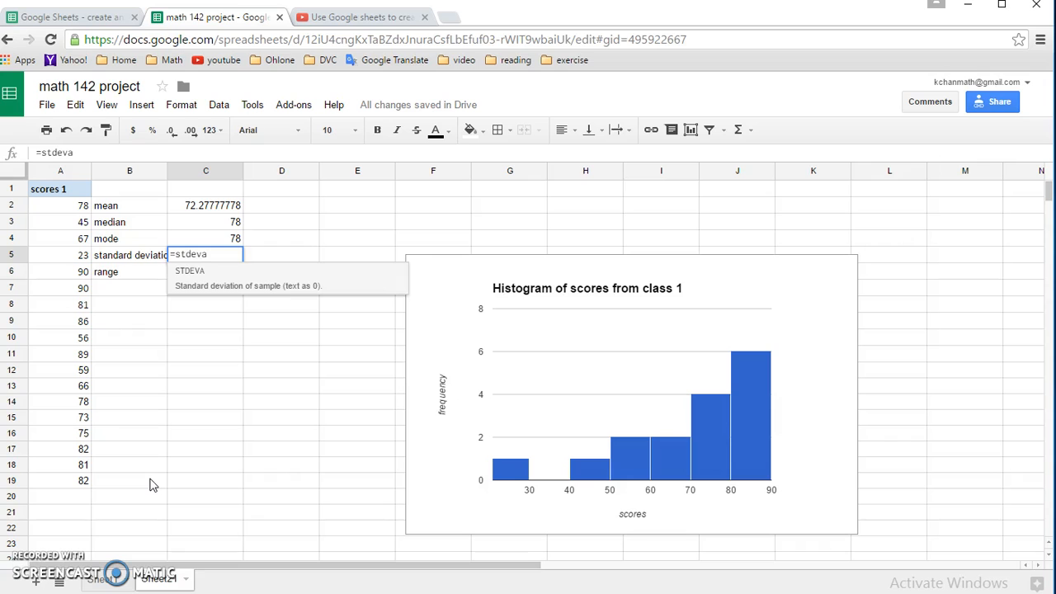
text(()
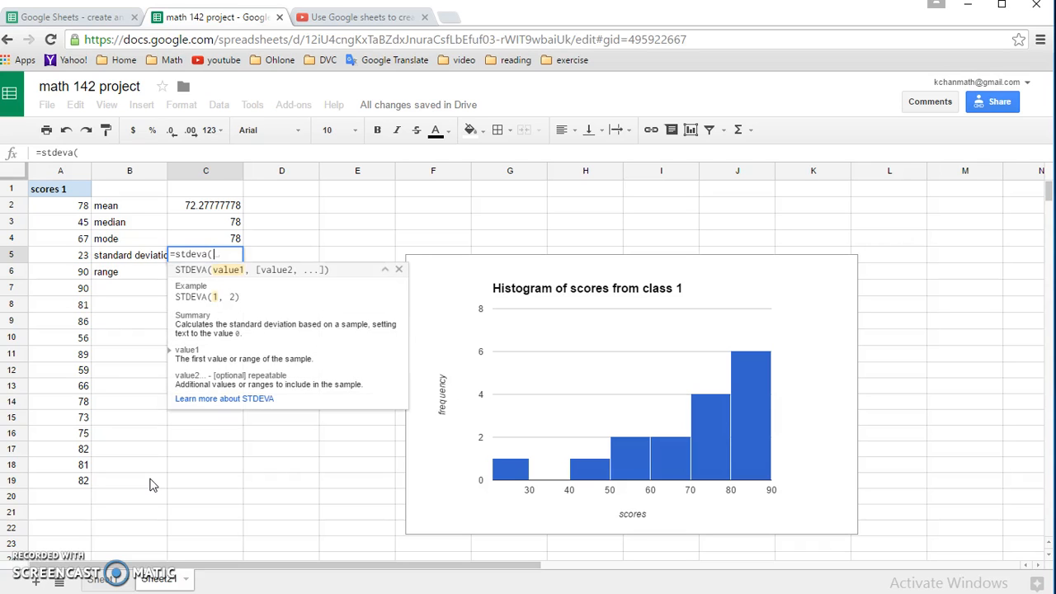
drag(51, 208, 66, 483)
key(Return)
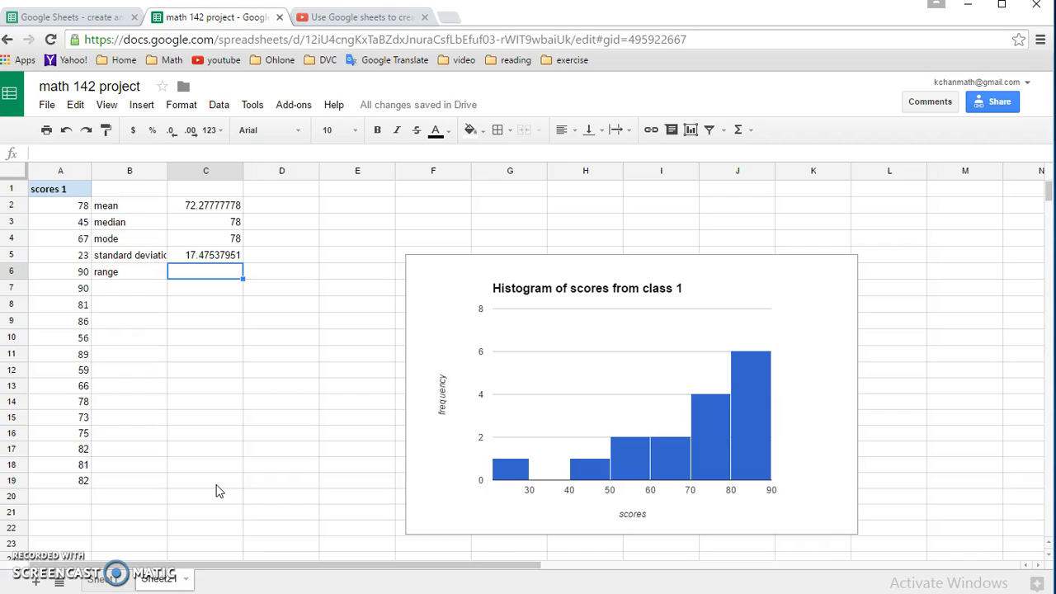
Calculate the range of the scores in C6 with the formula =max(A2:A19)-min(A2:A19)
text(=)
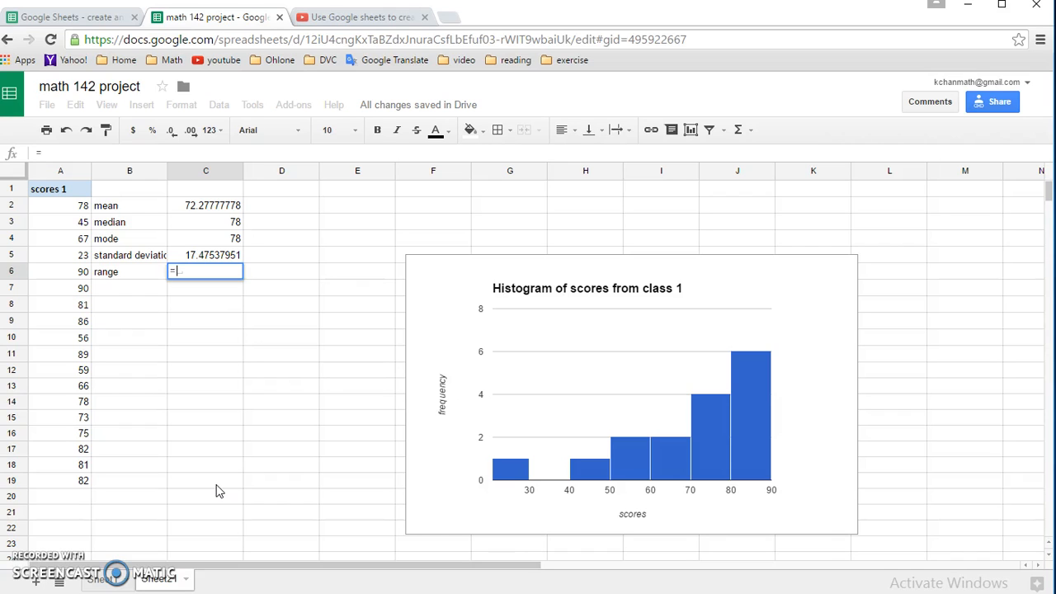
text(max()
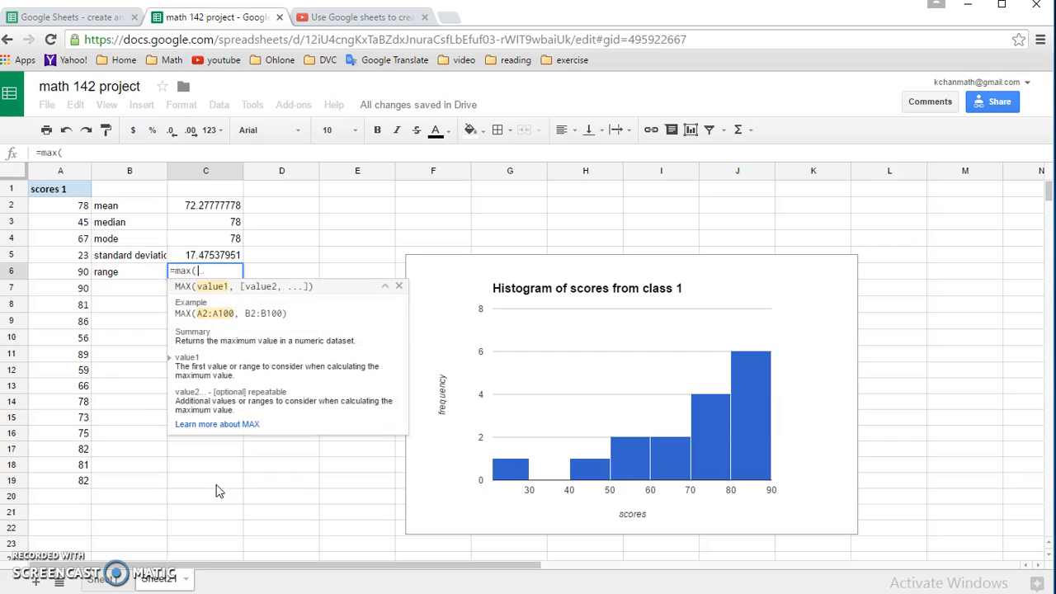
drag(36, 203, 51, 488)
text())
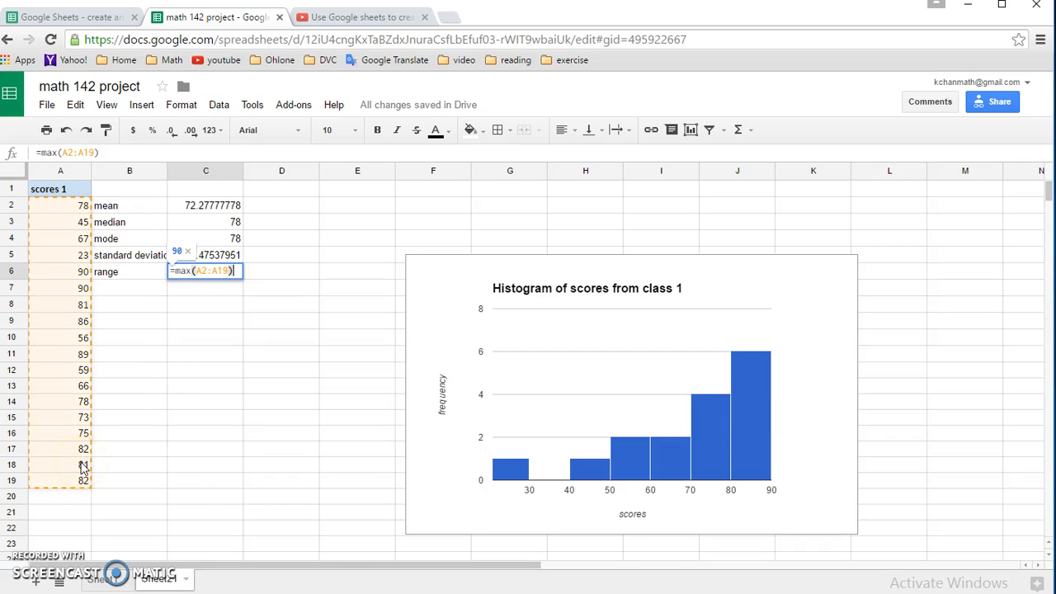
text(-min)
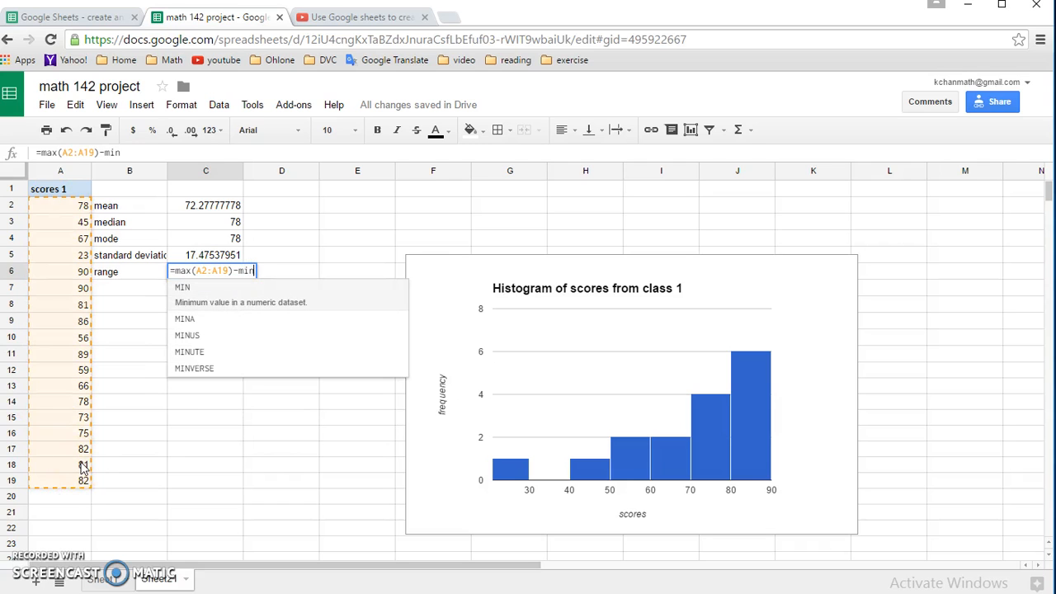
text(()
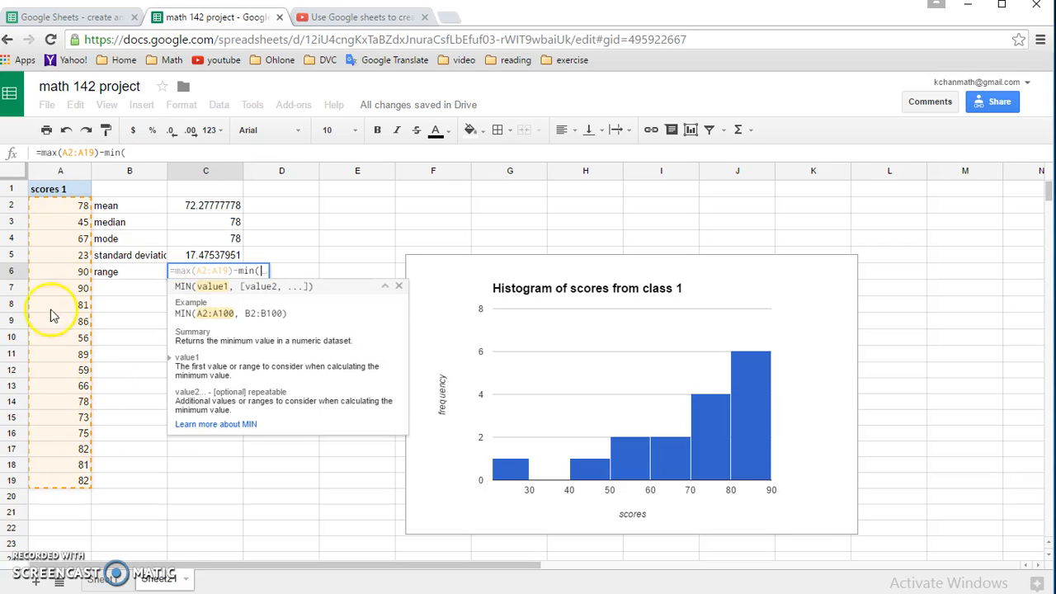
drag(63, 208, 63, 480)
text())
key(Return)
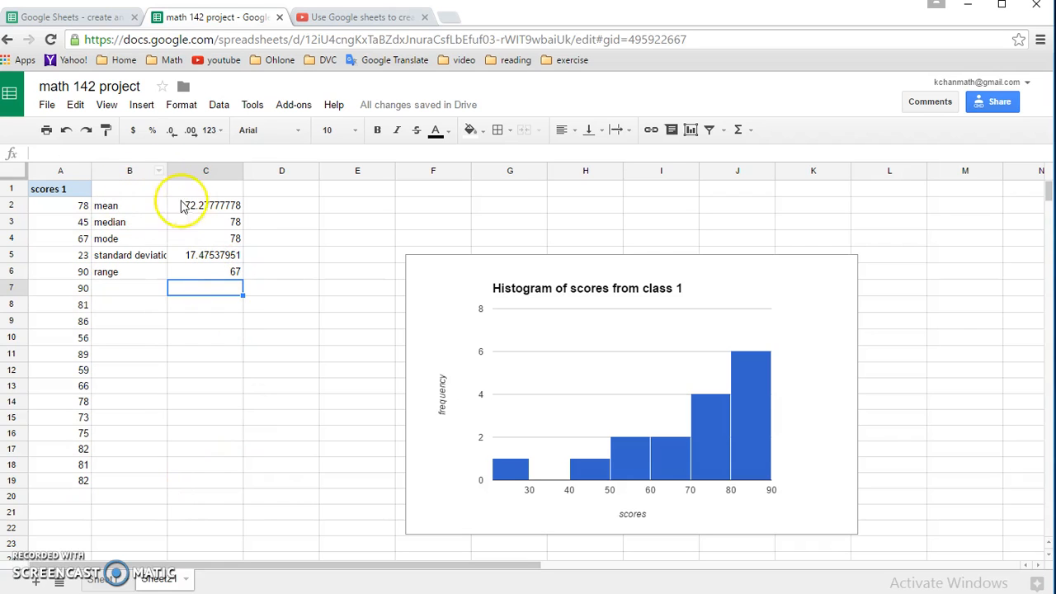
Review the class 2 study habits and scores on Sheet1, and return to the sheet with the histogram
click(135, 294)
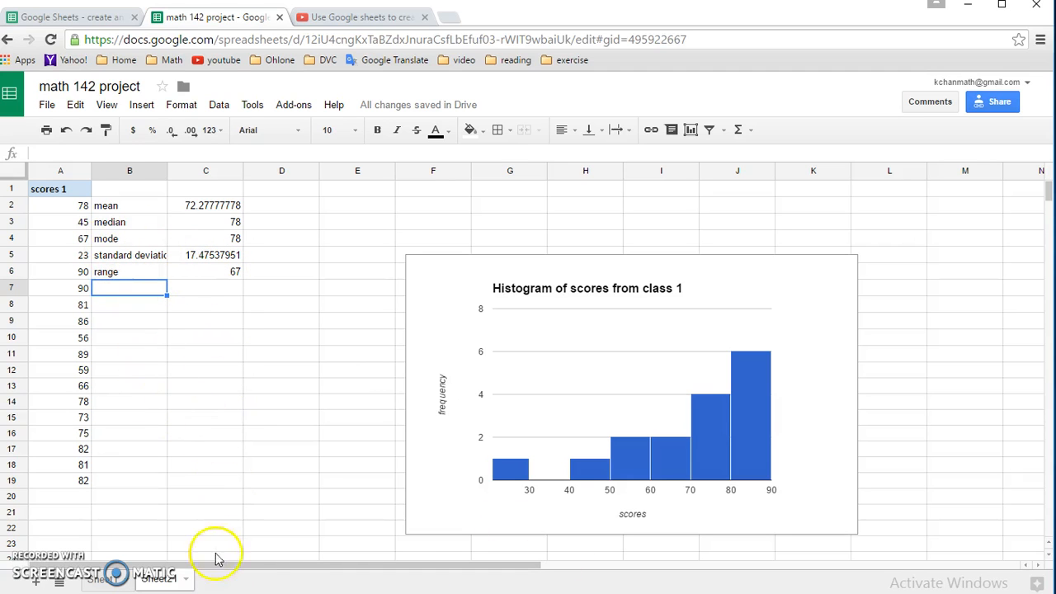
click(103, 580)
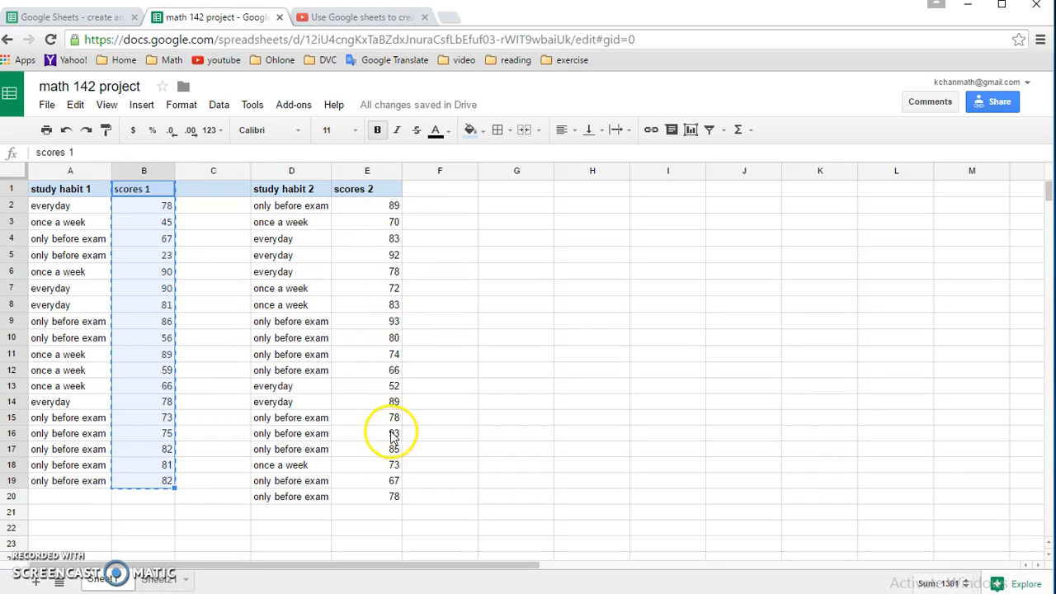
click(159, 580)
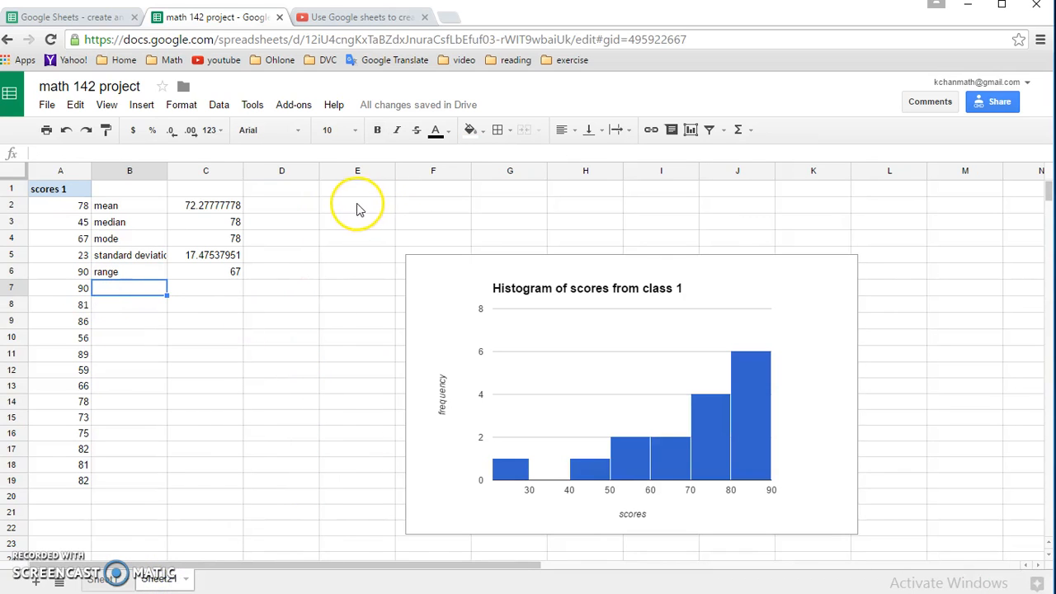